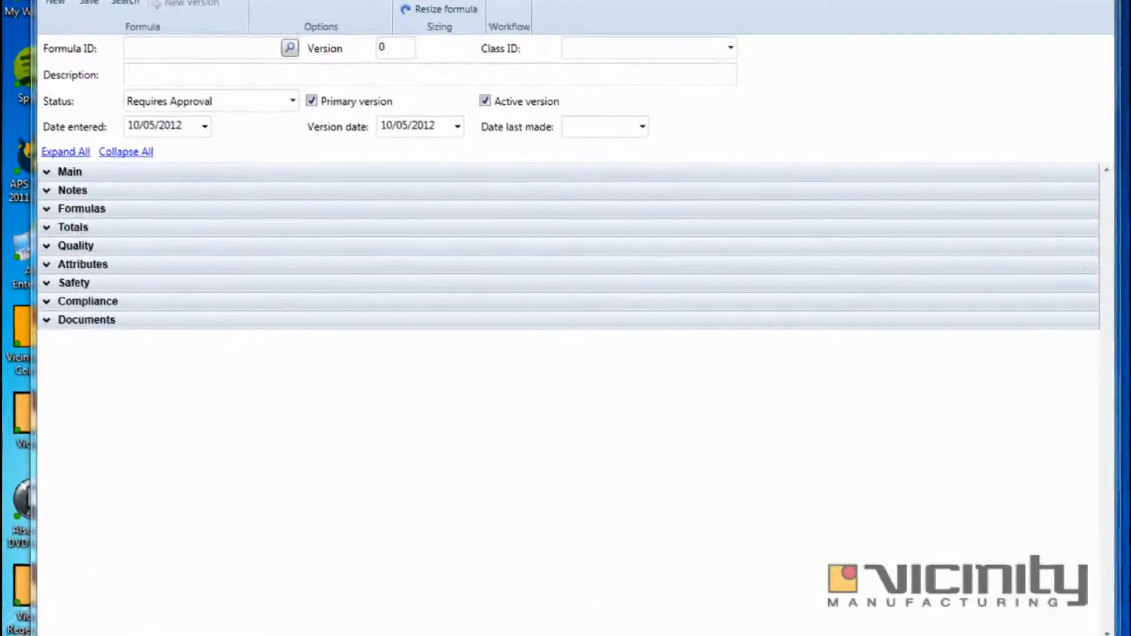
- Minimize the ribbon and restore it to its full size
left_click(285, 41)
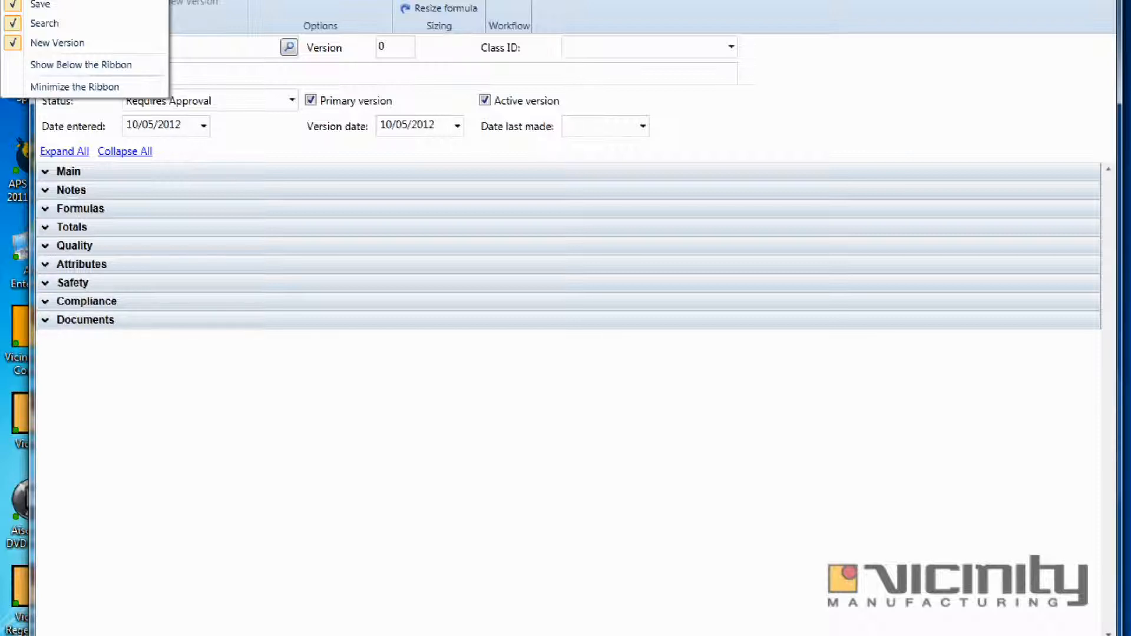
key("Escape")
key("Escape")
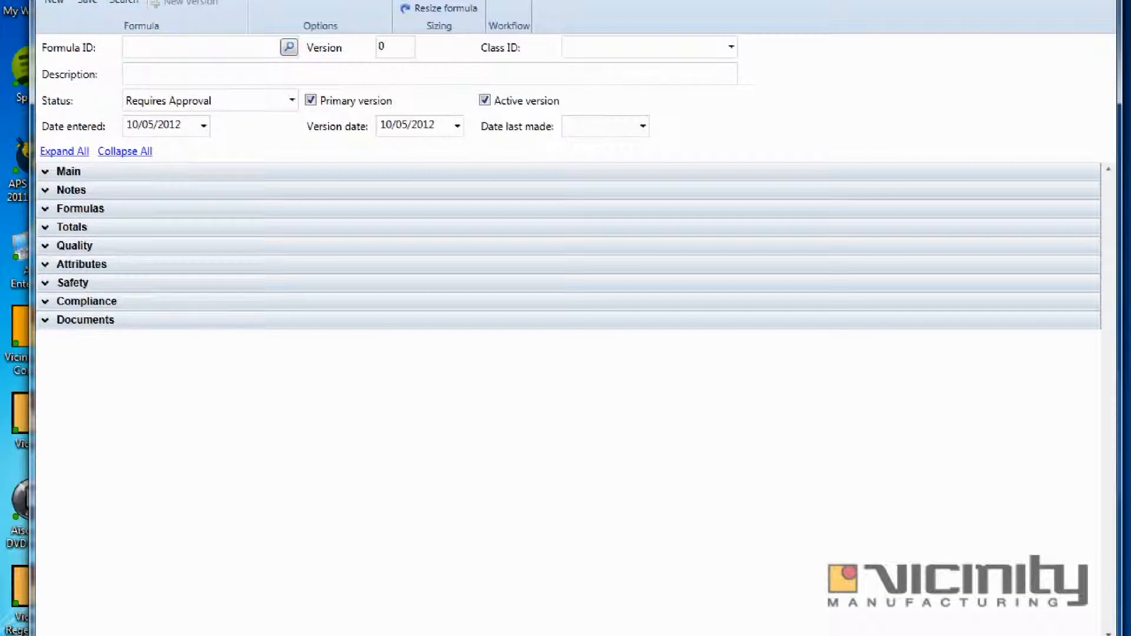
left_click(158, 2)
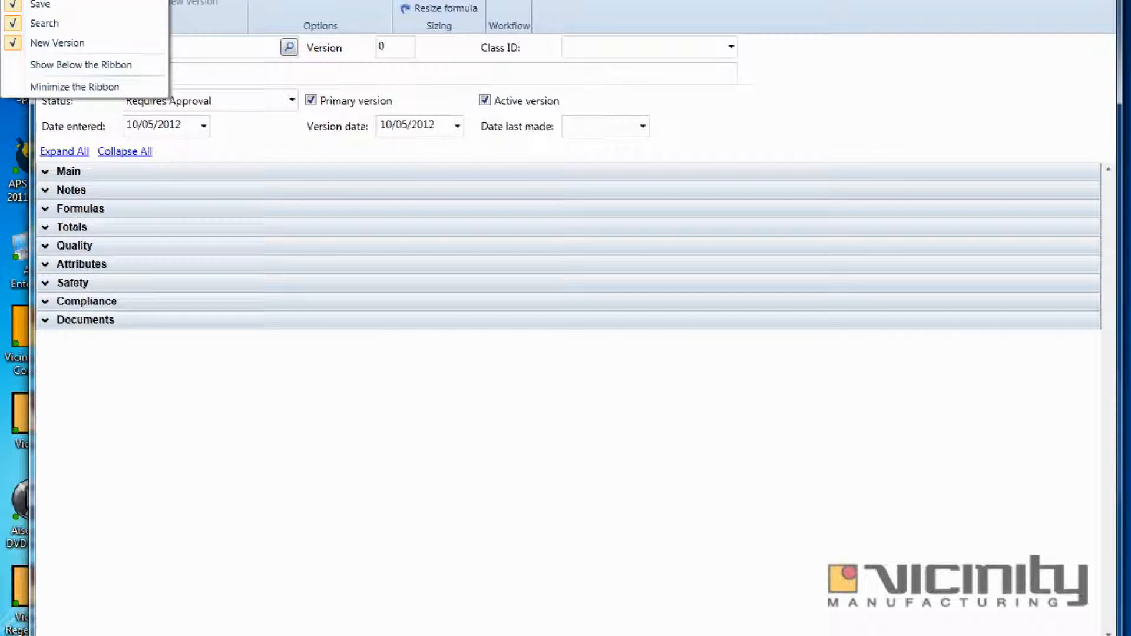
left_click(111, 88)
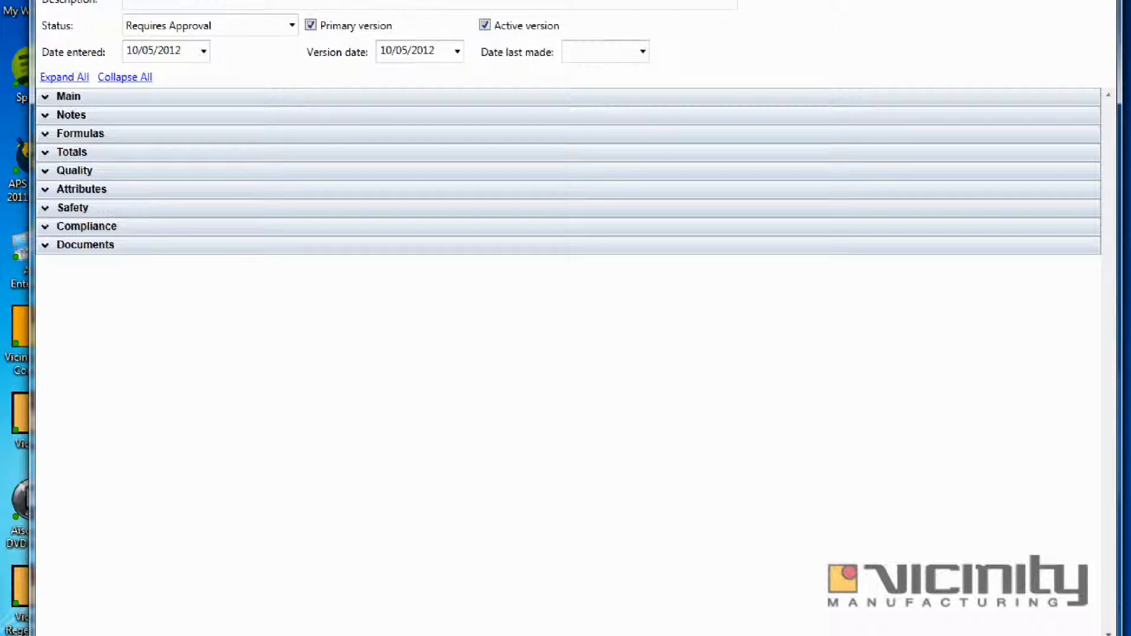
left_click(116, 92)
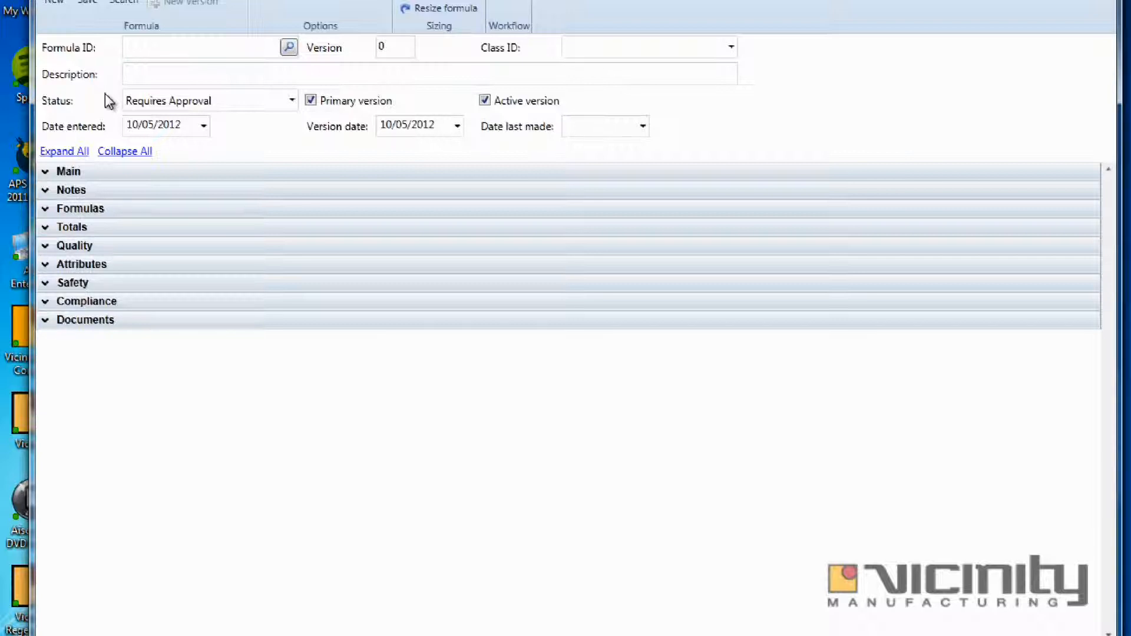
- Expand the Main and Quality sections of the blank formula to examine their fields, and collapse both again
left_click(46, 174)
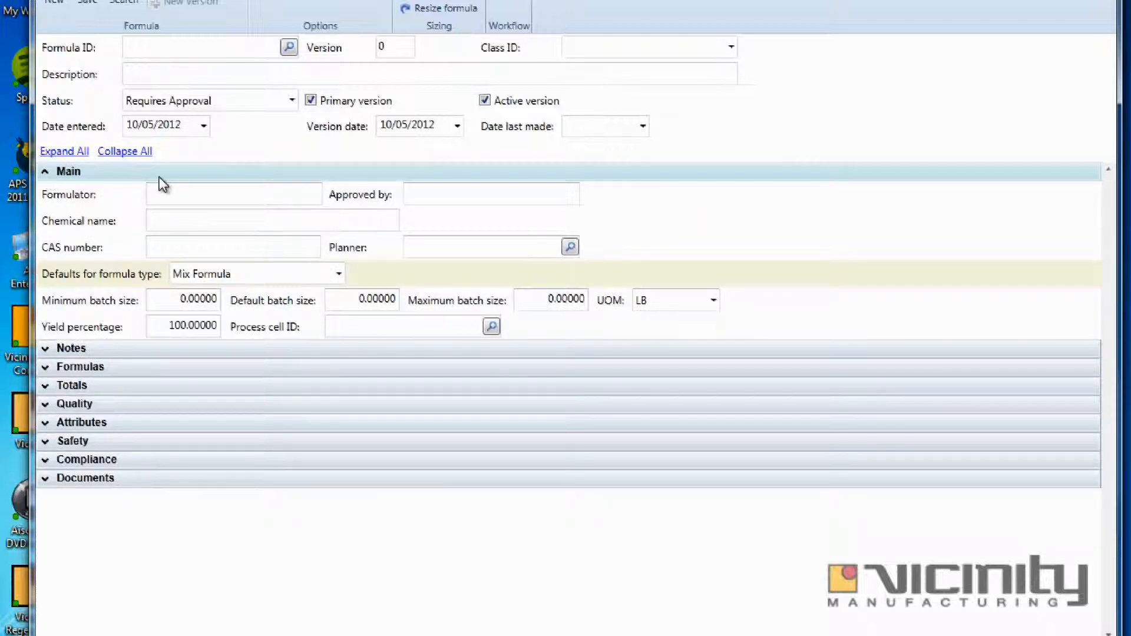
left_click(46, 403)
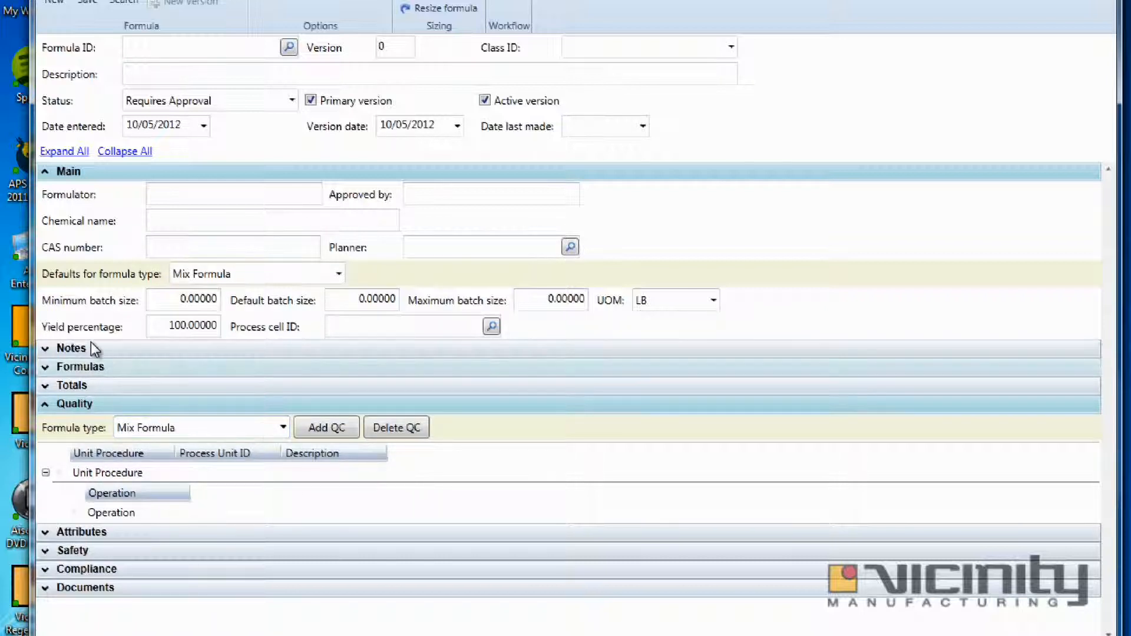
left_click(45, 172)
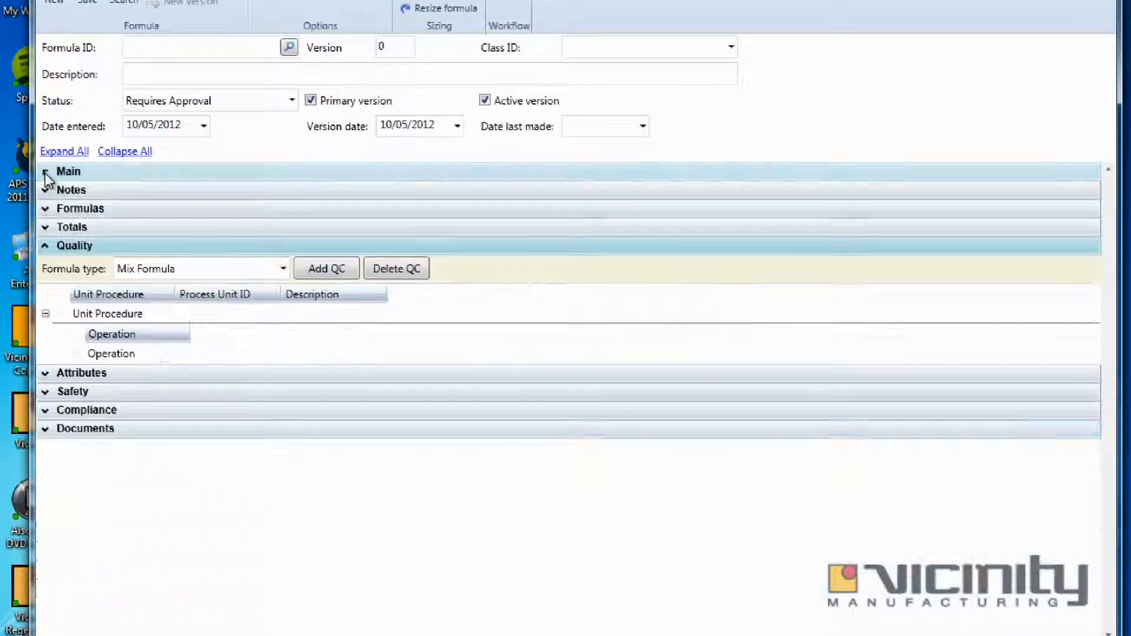
left_click(45, 245)
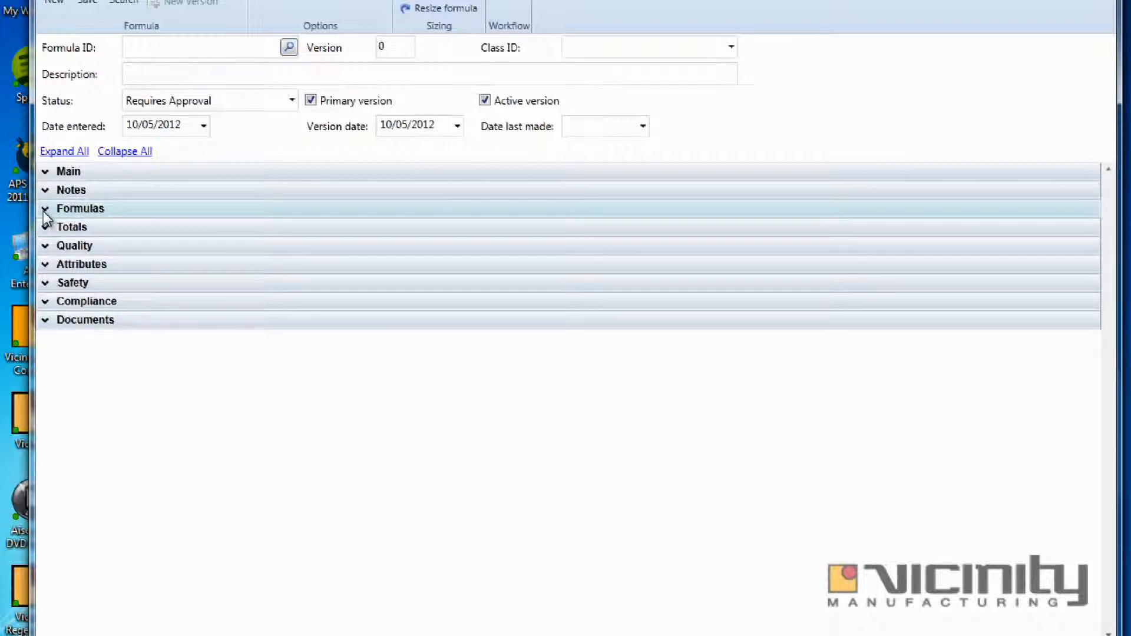
- Open the formula DC-VMRED and expand its Formulas section
left_click(182, 46)
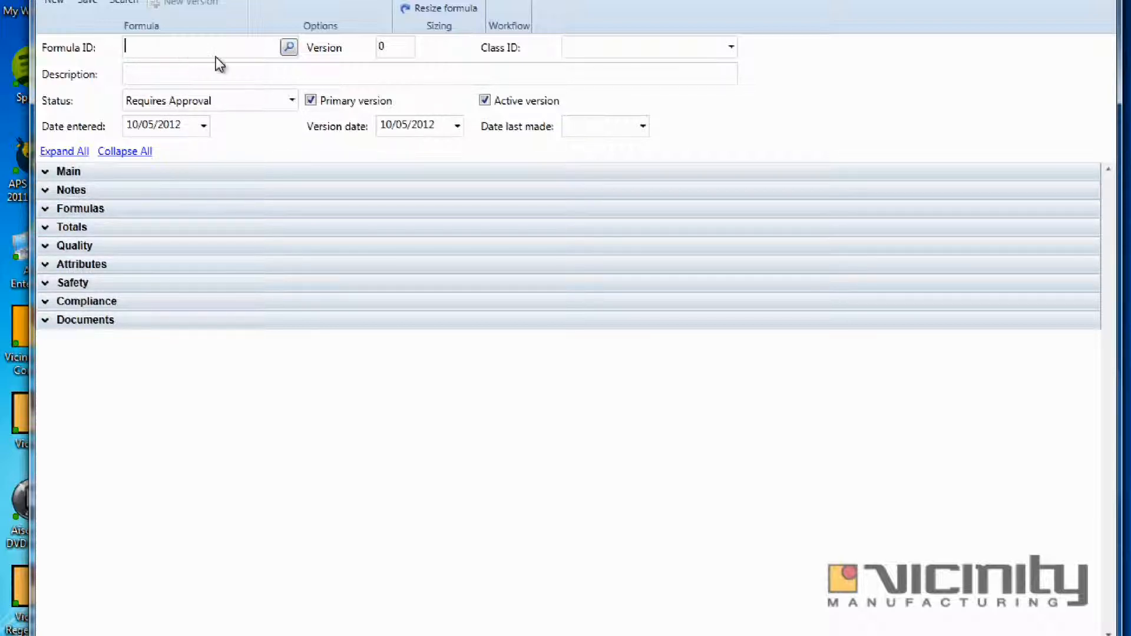
type("DC-VMRED")
key("Return")
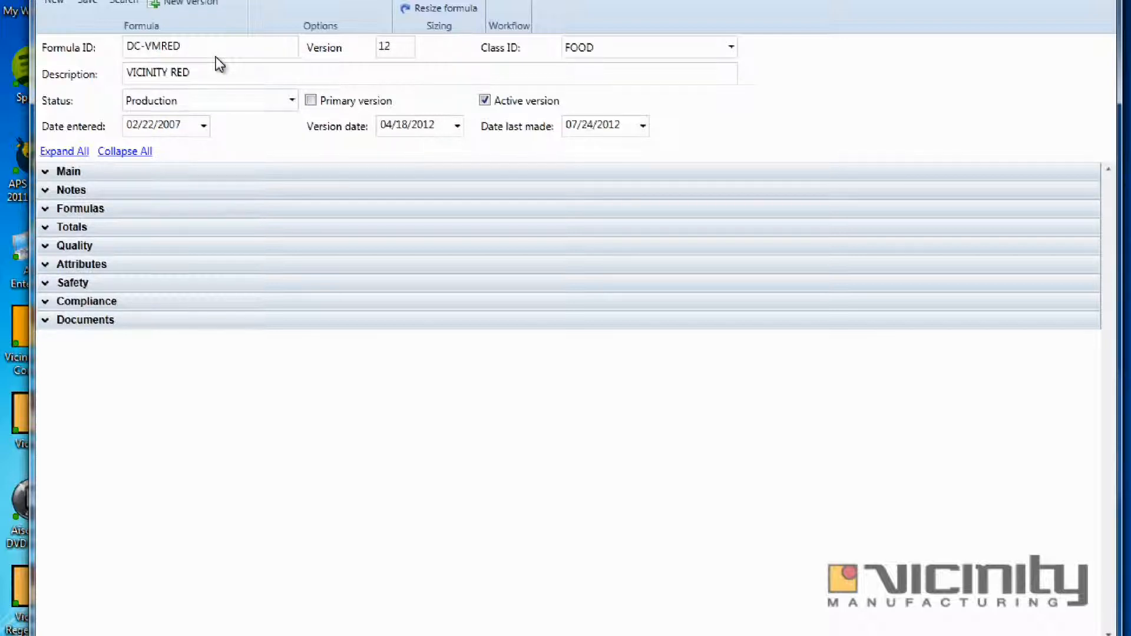
left_click(46, 213)
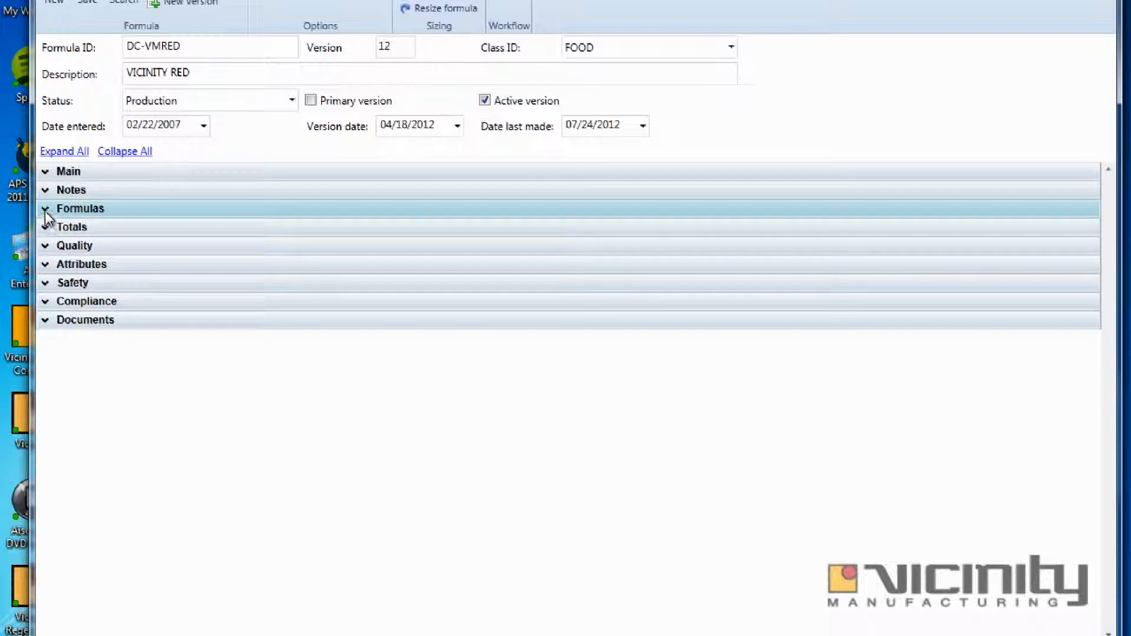
- Replace the DISPERSANT ingredient in PRE-MIX #1 with DC-RM03 Mercuric Acid, found by looking up ACID
left_click(247, 461)
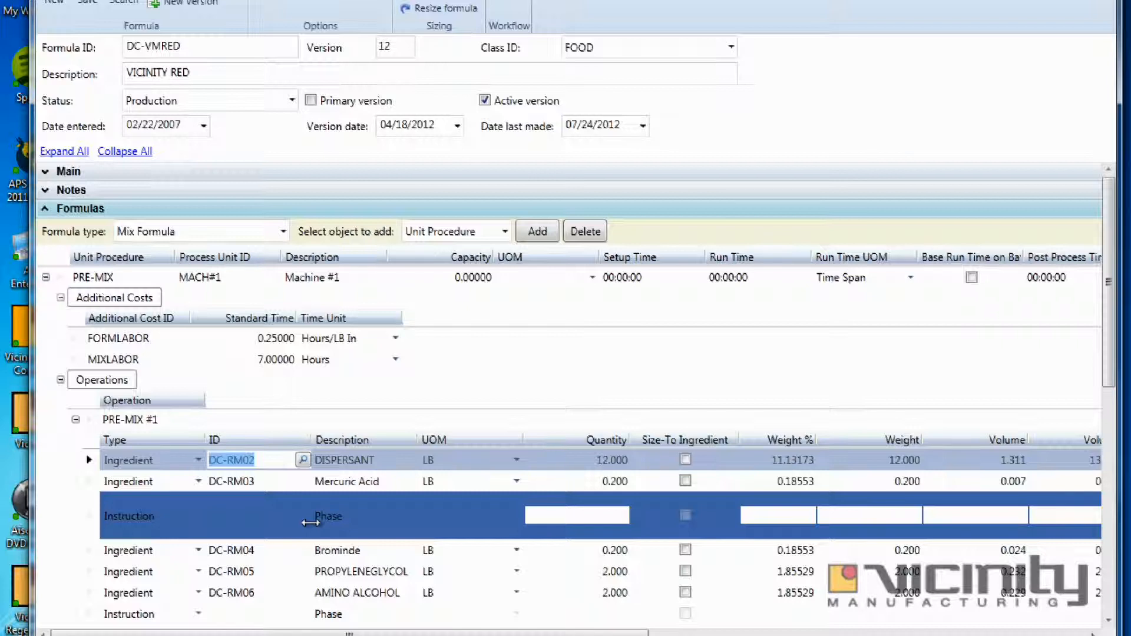
type("ACID")
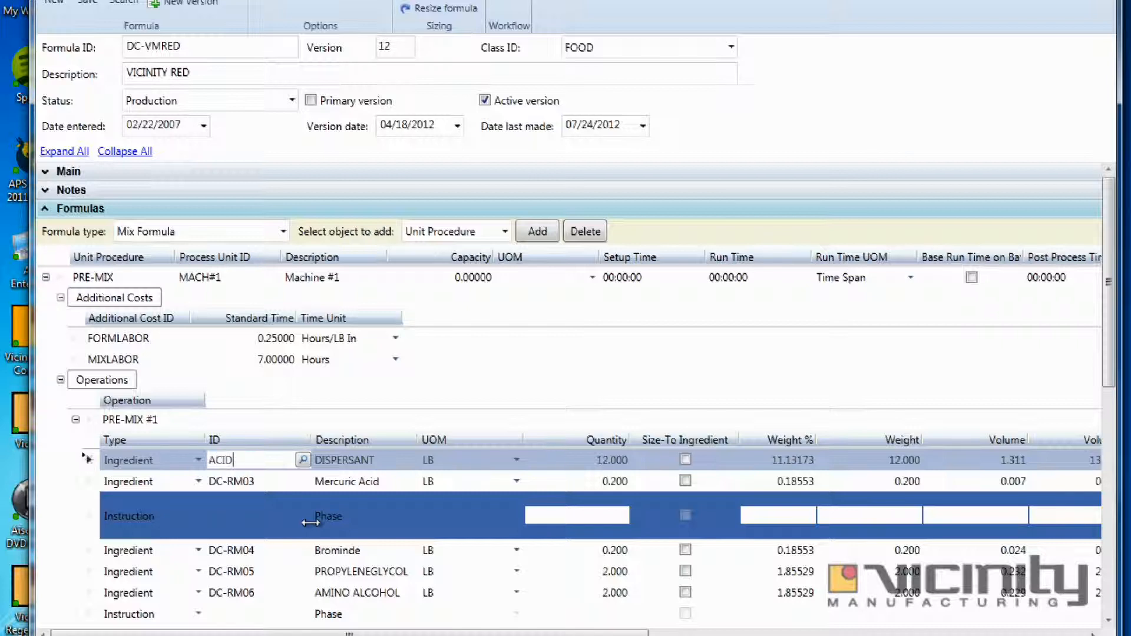
key("Tab")
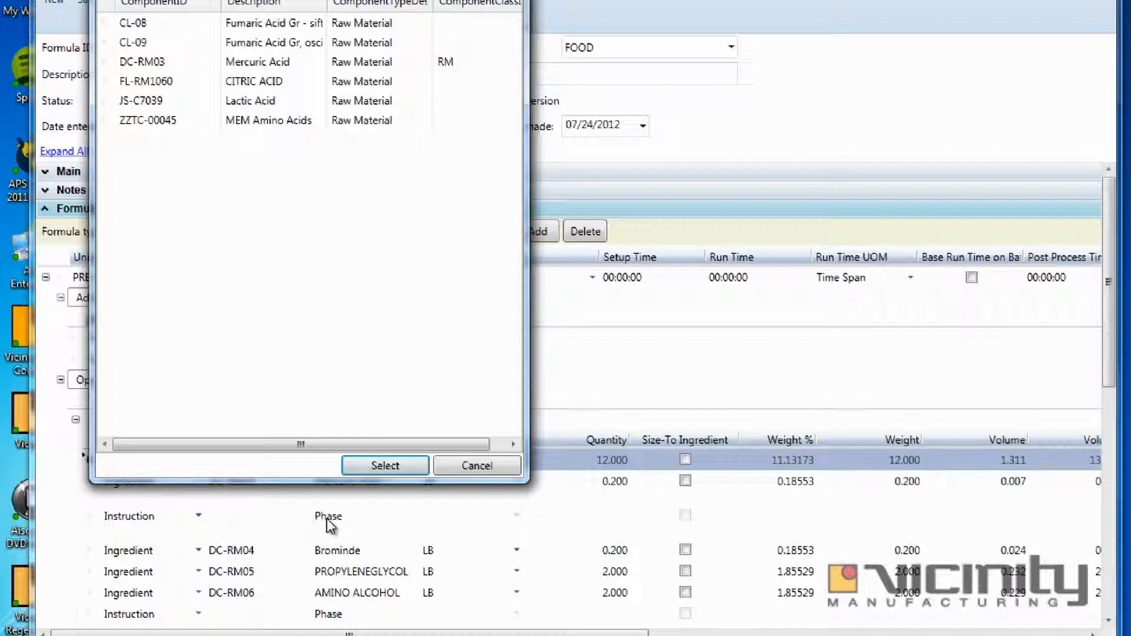
double_click(149, 62)
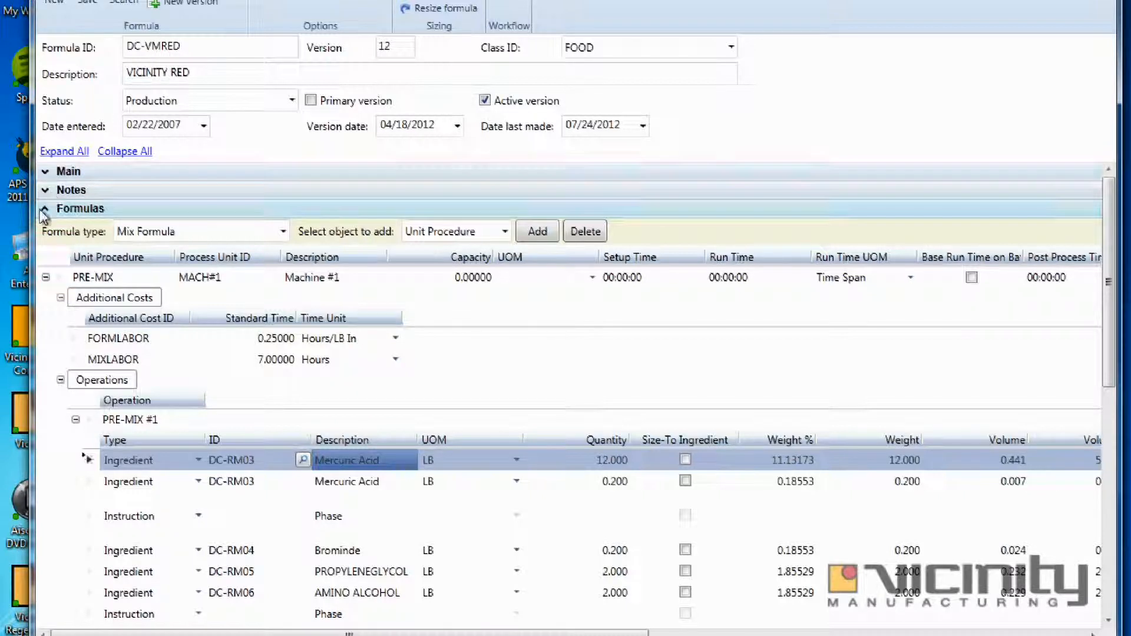
- Leave DC-VMRED without saving the ingredient change and enter TRAINING FORMULA as the ID of a new formula
left_click(82, 209)
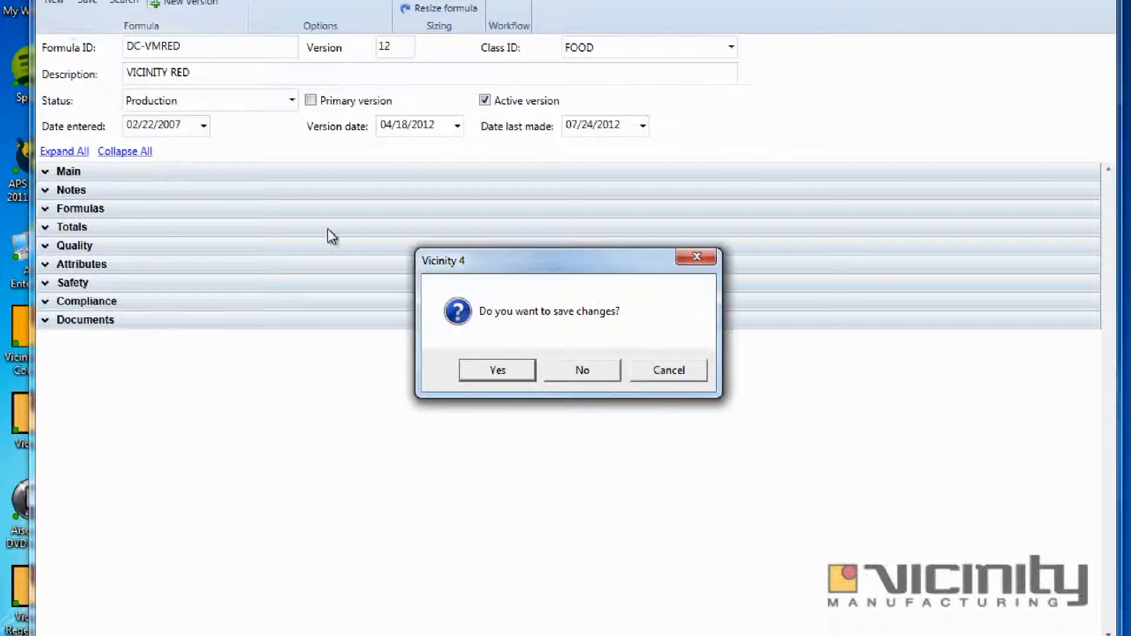
left_click(579, 369)
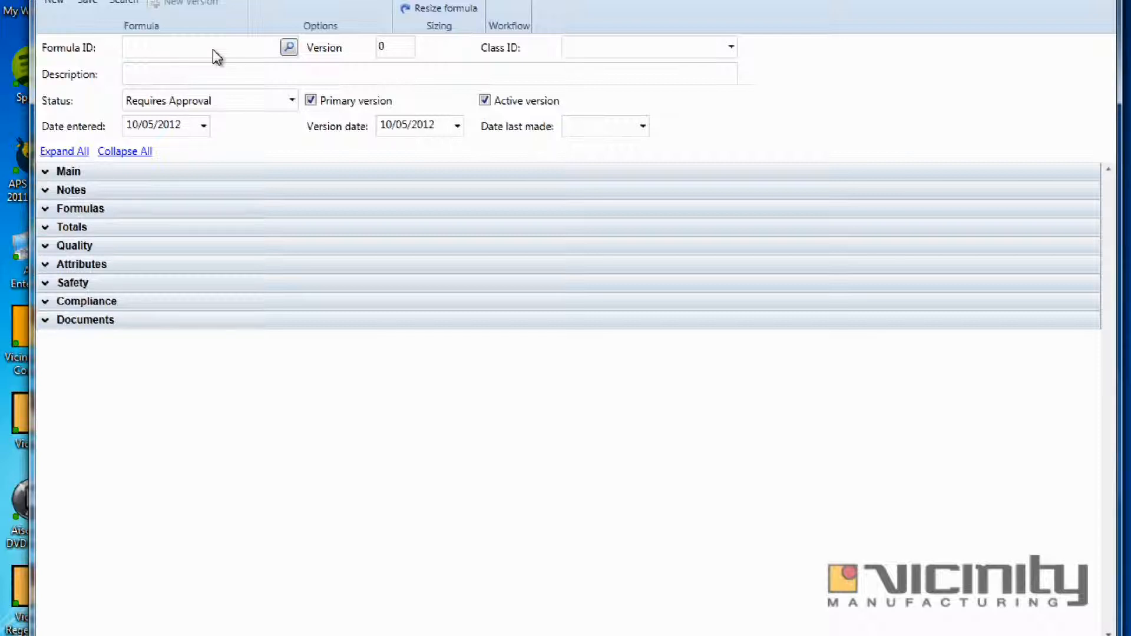
left_click(220, 51)
type("TRAINING FORMULA")
key("Tab")
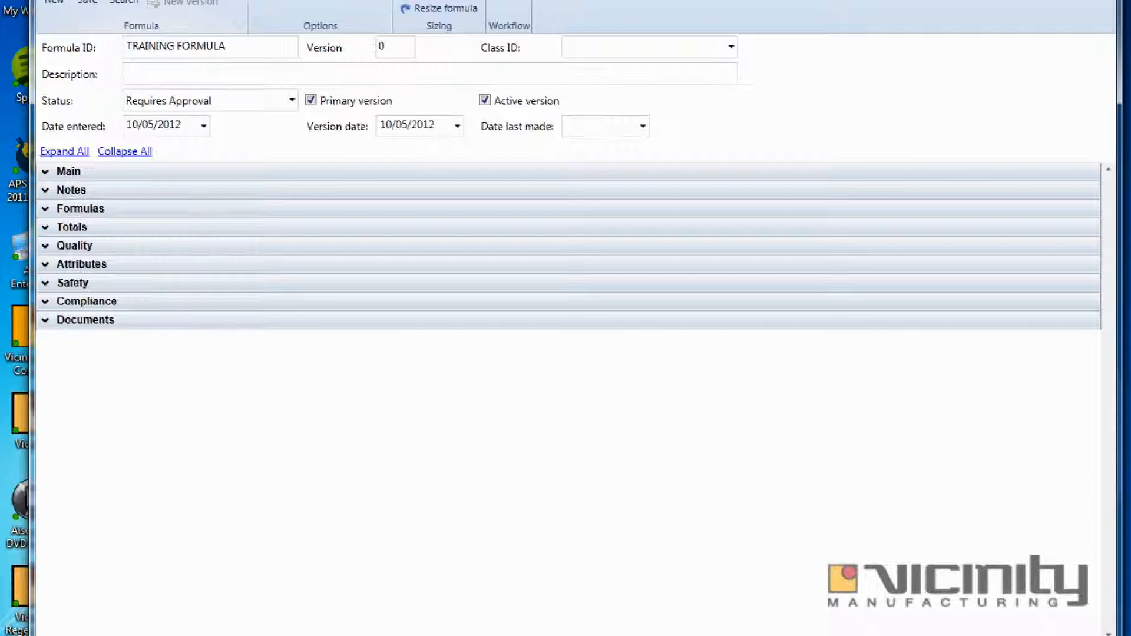
- Copy version 12 of formula DC-VMRED into TRAINING FORMULA
left_click(198, 0)
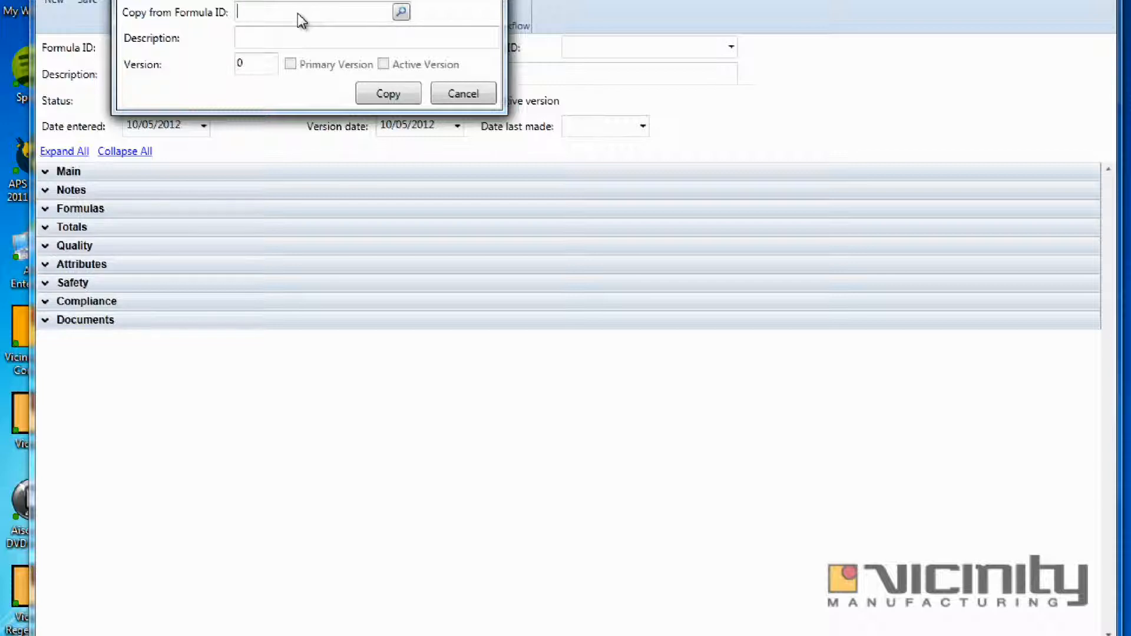
type("DC-VMRED")
key("Tab")
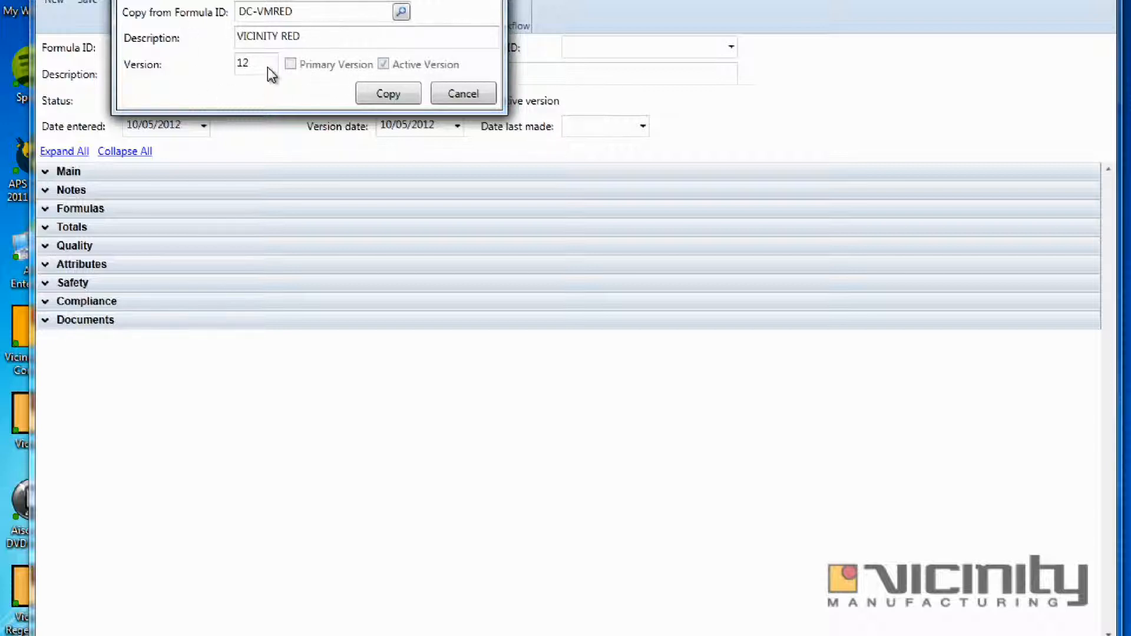
left_click(390, 94)
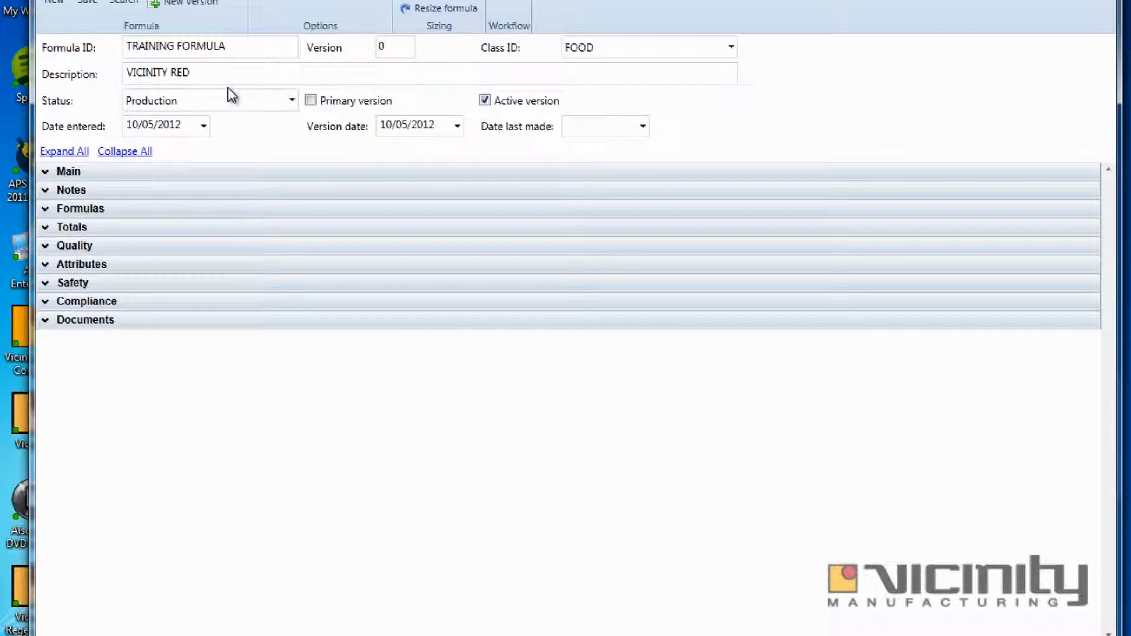
- Expand the Formulas section through PRE-MIX and its Operations to PRE-MIX #1, and examine the copied ingredients and instructions
left_click(46, 216)
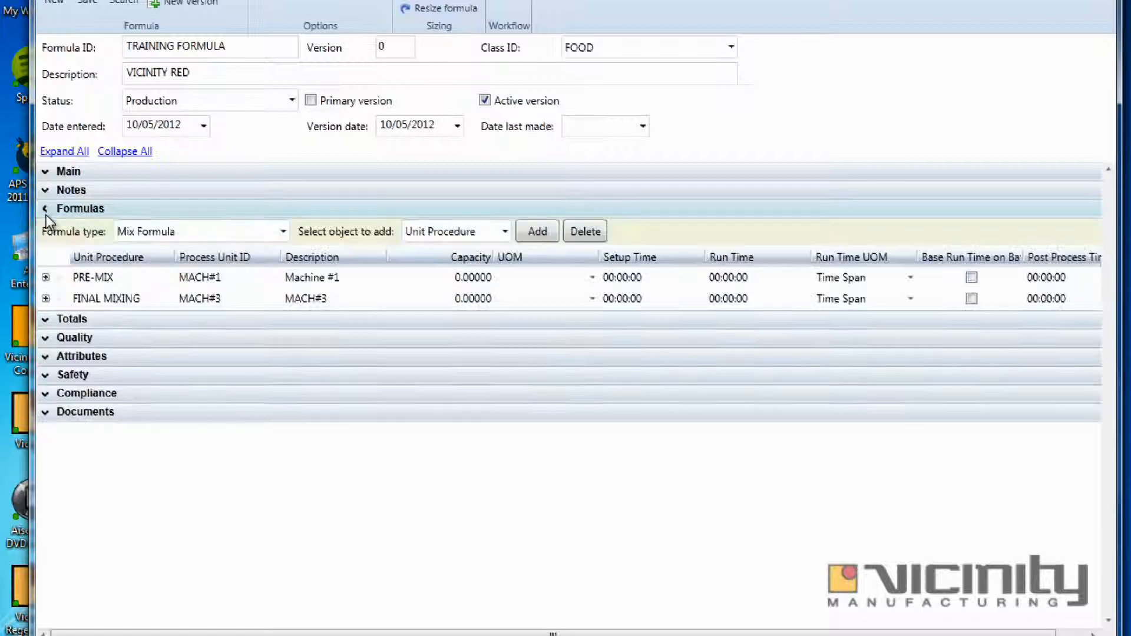
left_click(57, 284)
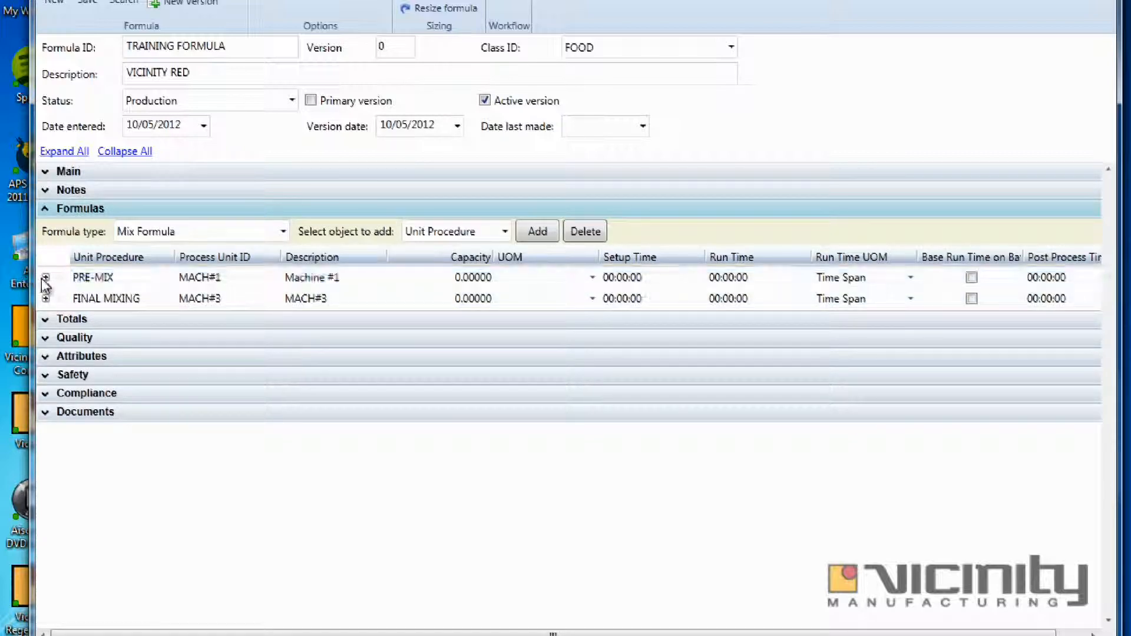
left_click(46, 279)
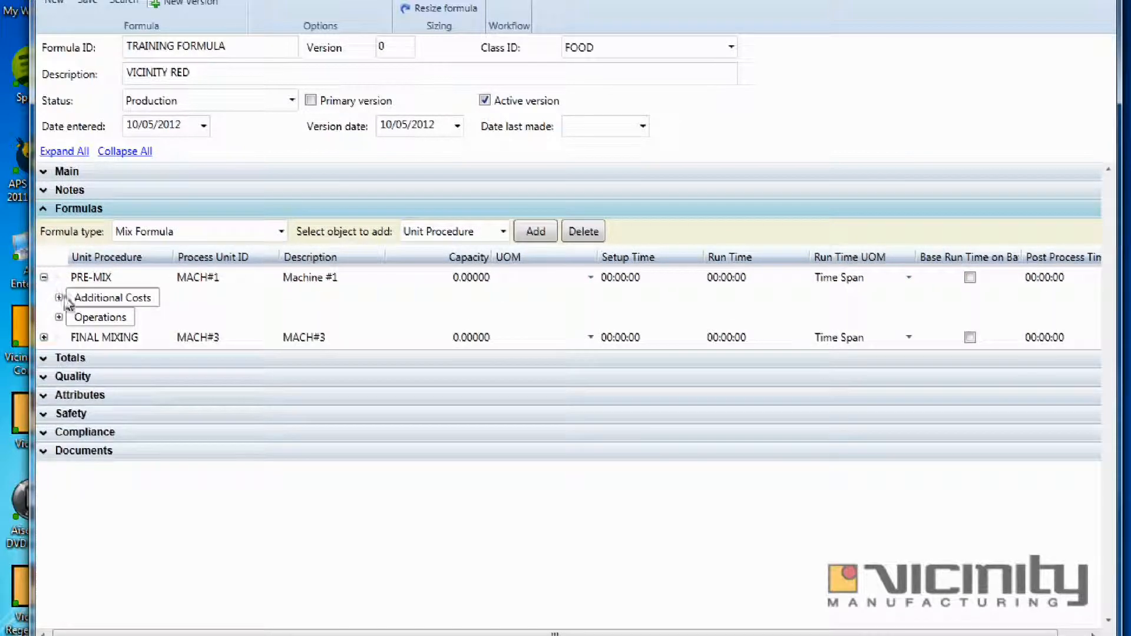
left_click(59, 318)
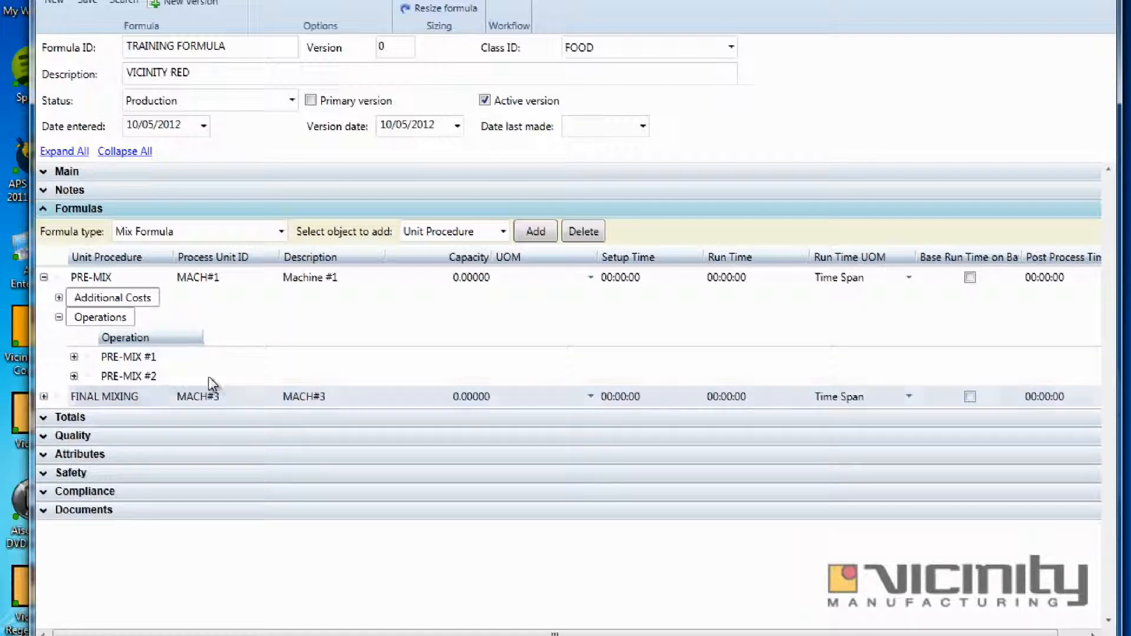
left_click(74, 357)
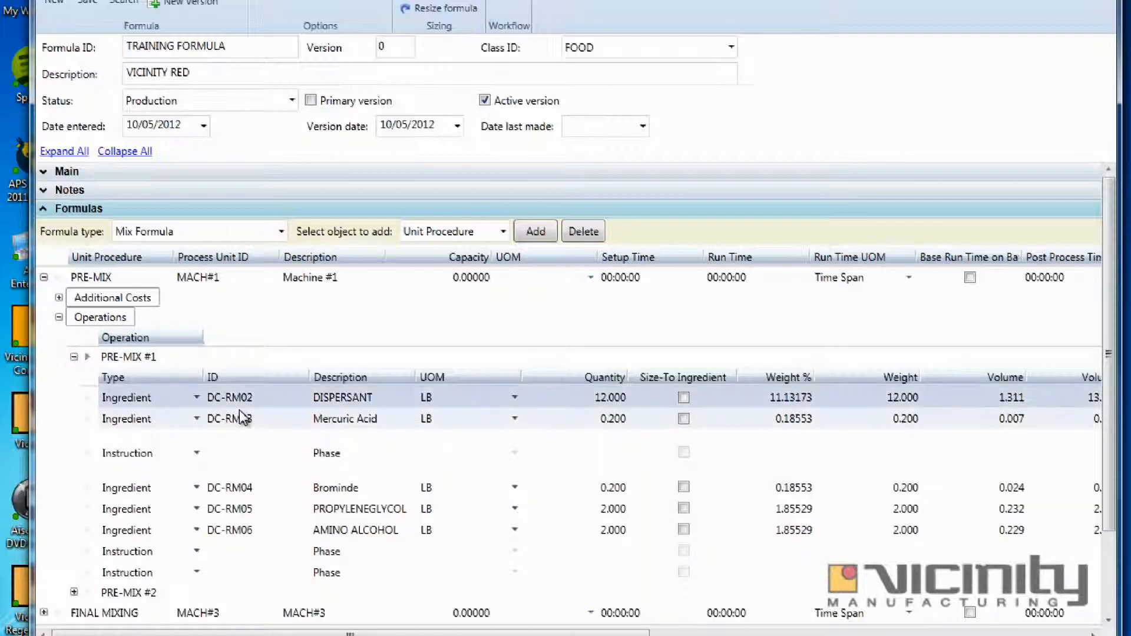
left_click(355, 552)
left_click(368, 511)
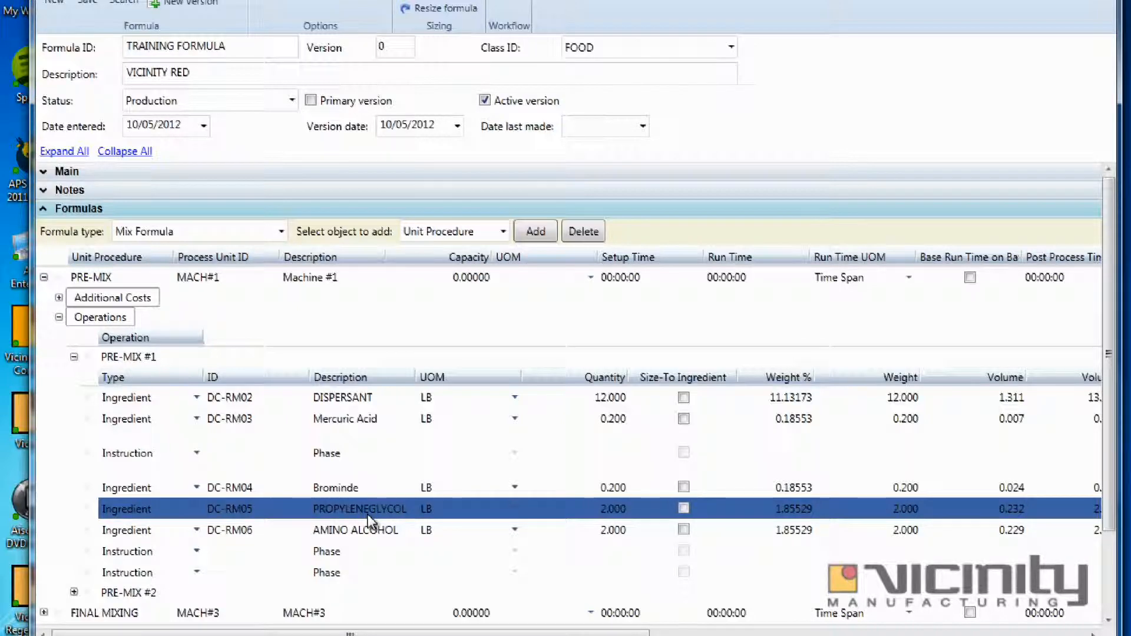
- Collapse the Formulas section and start a blank formula without saving TRAINING FORMULA
left_click(44, 209)
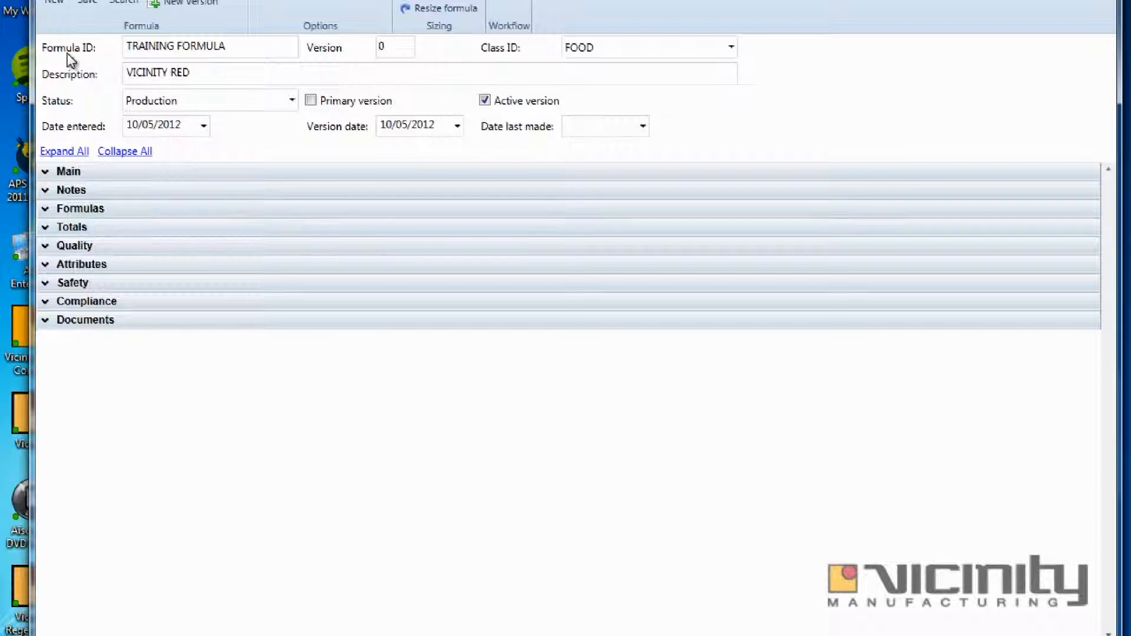
left_click(56, 6)
left_click(584, 372)
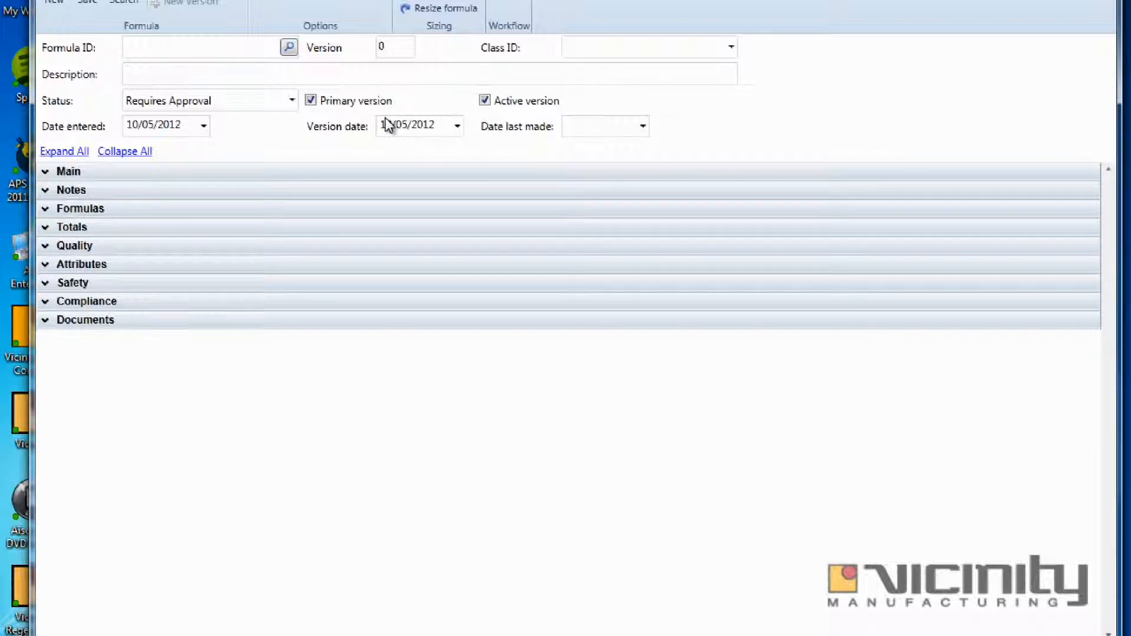
- Search the formulas for descriptions matching *red*
left_click(124, 4)
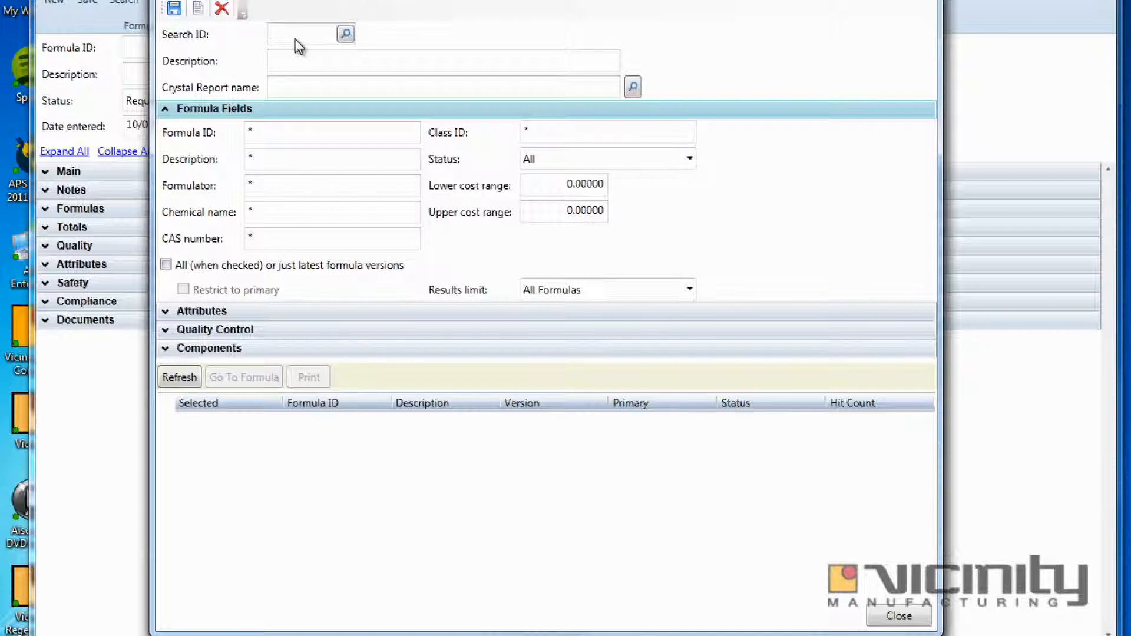
left_click(277, 161)
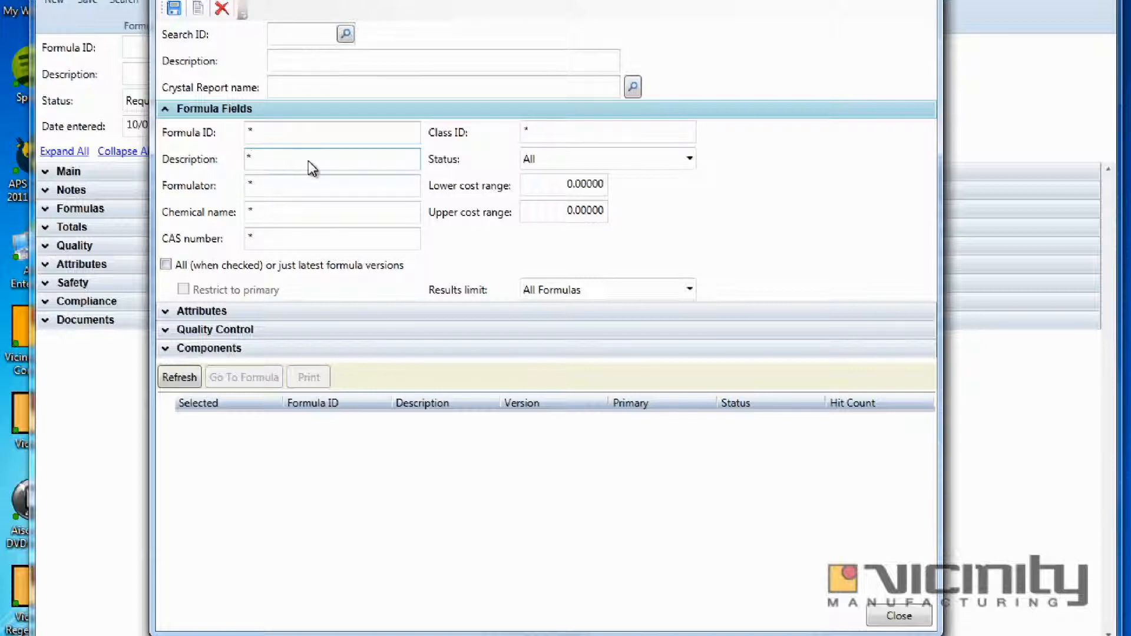
left_click(334, 190)
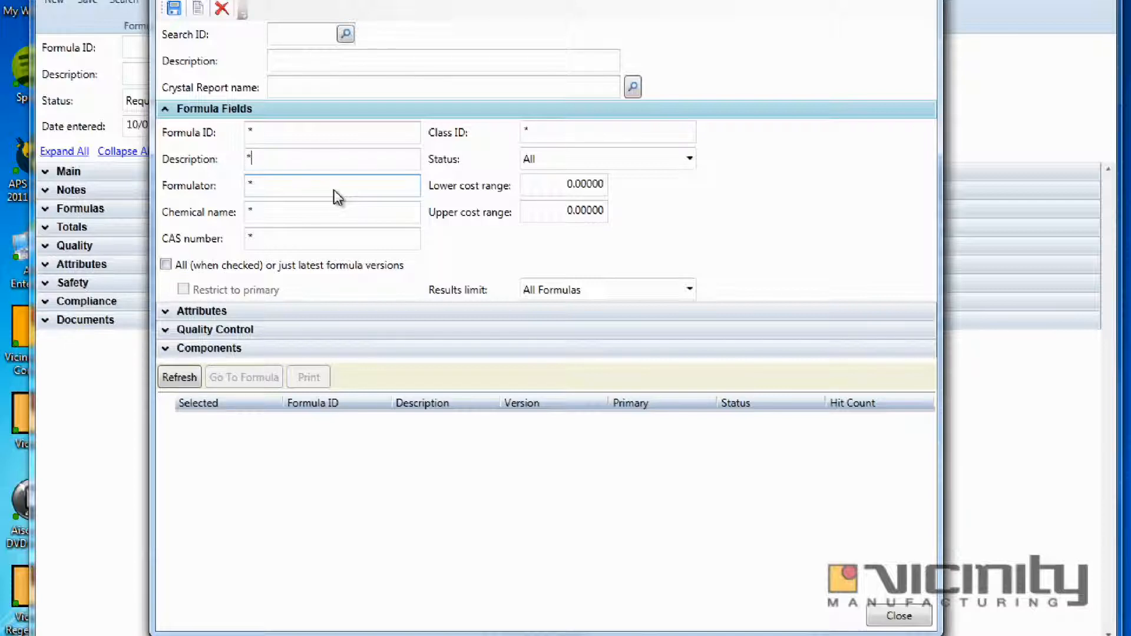
type("red*")
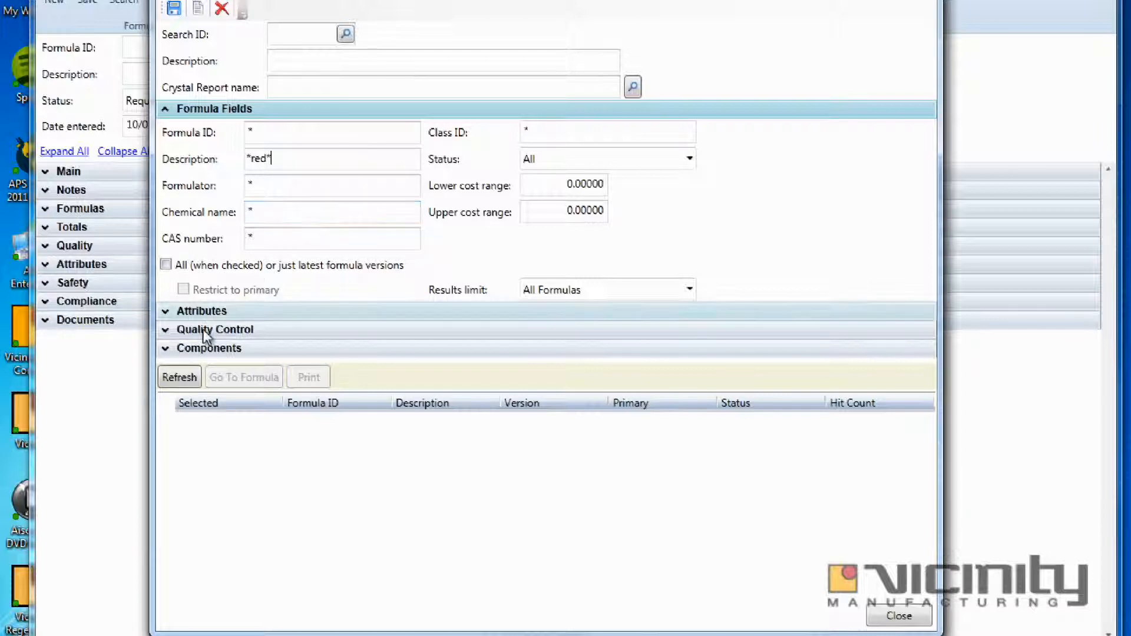
left_click(186, 381)
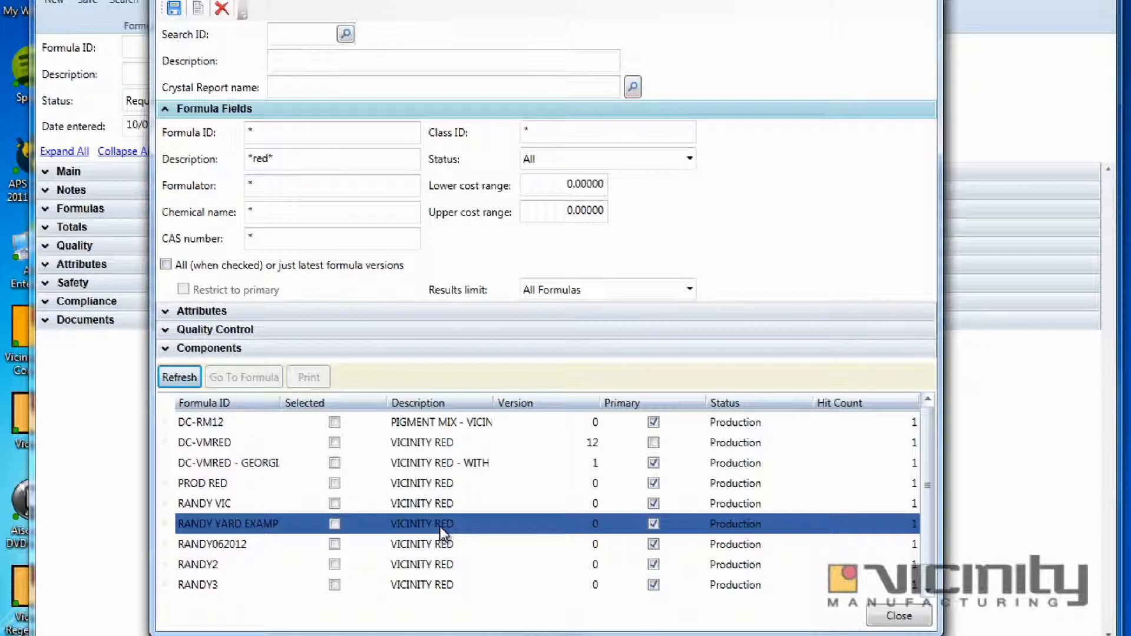
- Rerun the *red* search with all formula versions included, and examine the versions of DC-VMRED
left_click(583, 463)
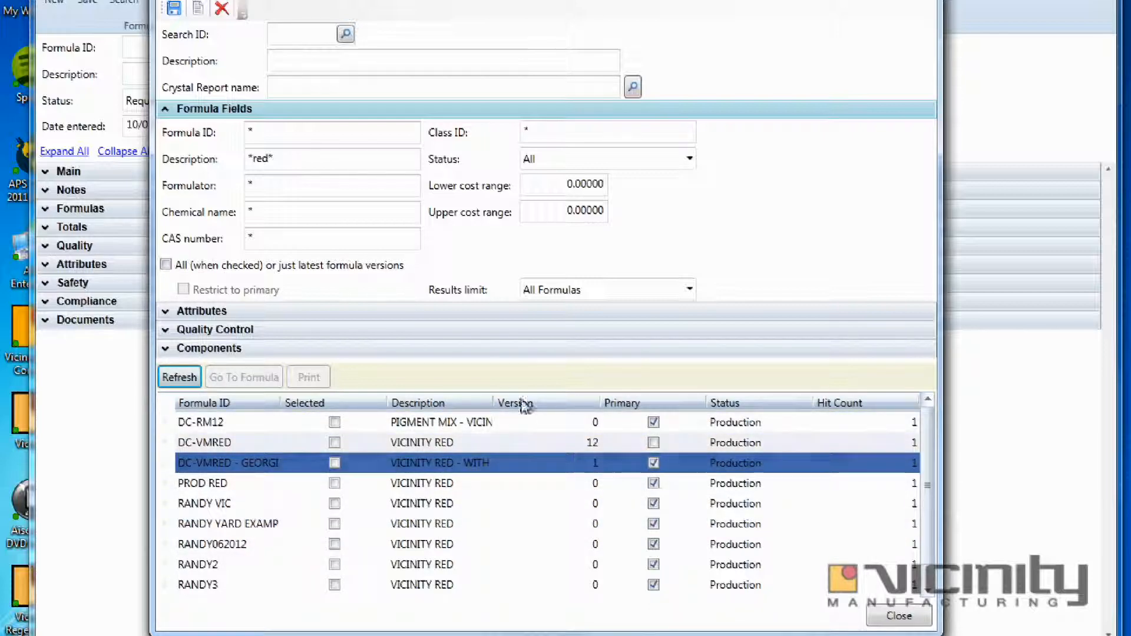
left_click(166, 265)
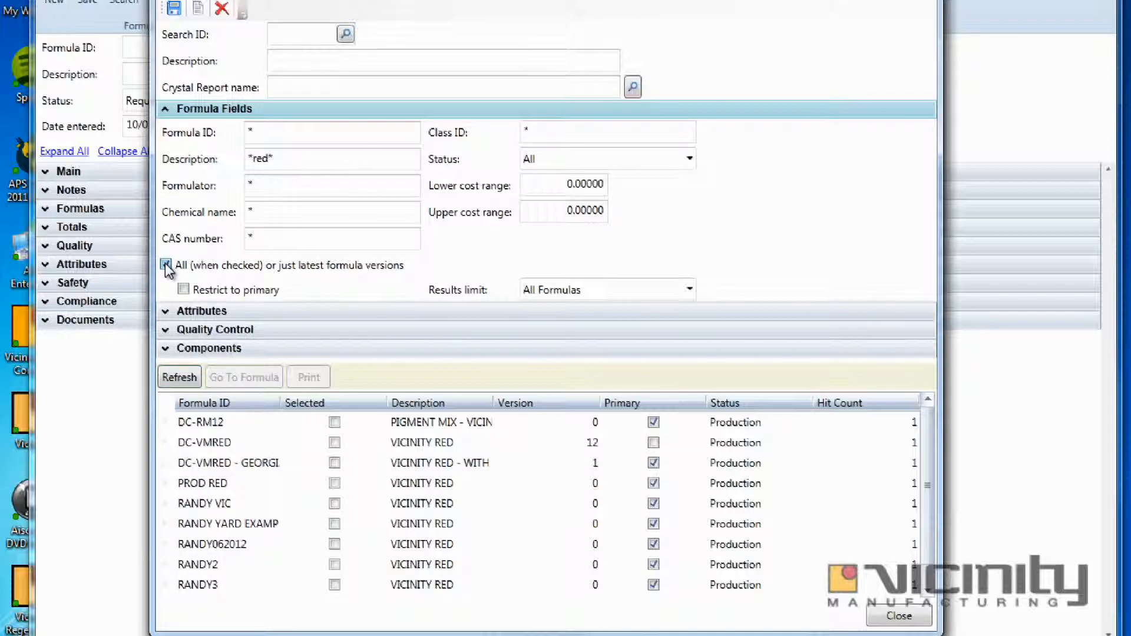
left_click(187, 379)
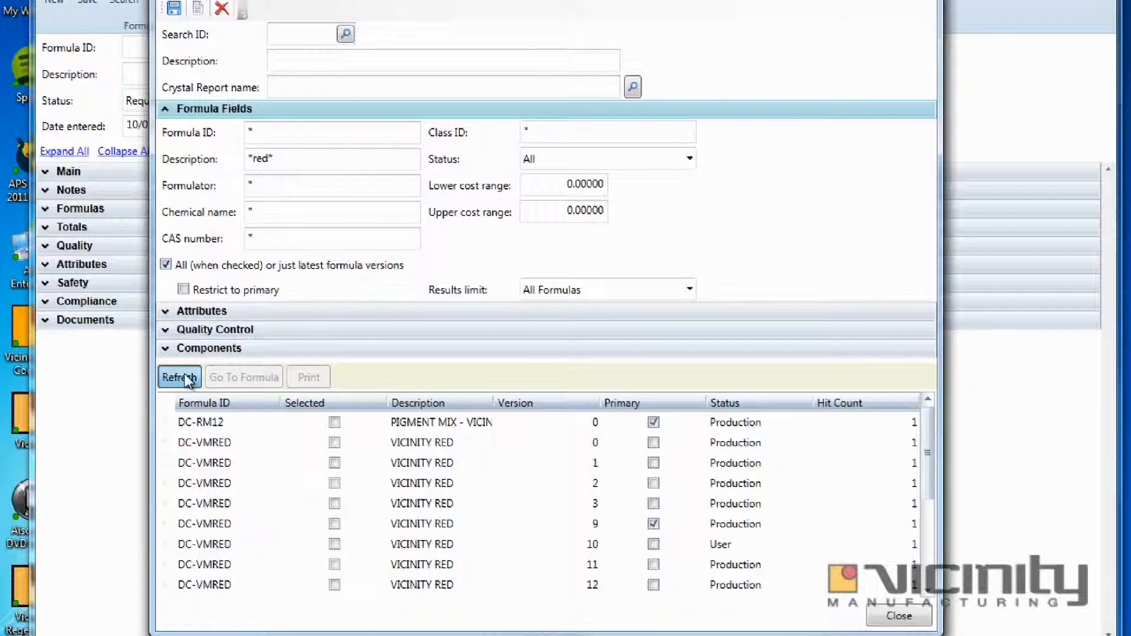
left_click(588, 482)
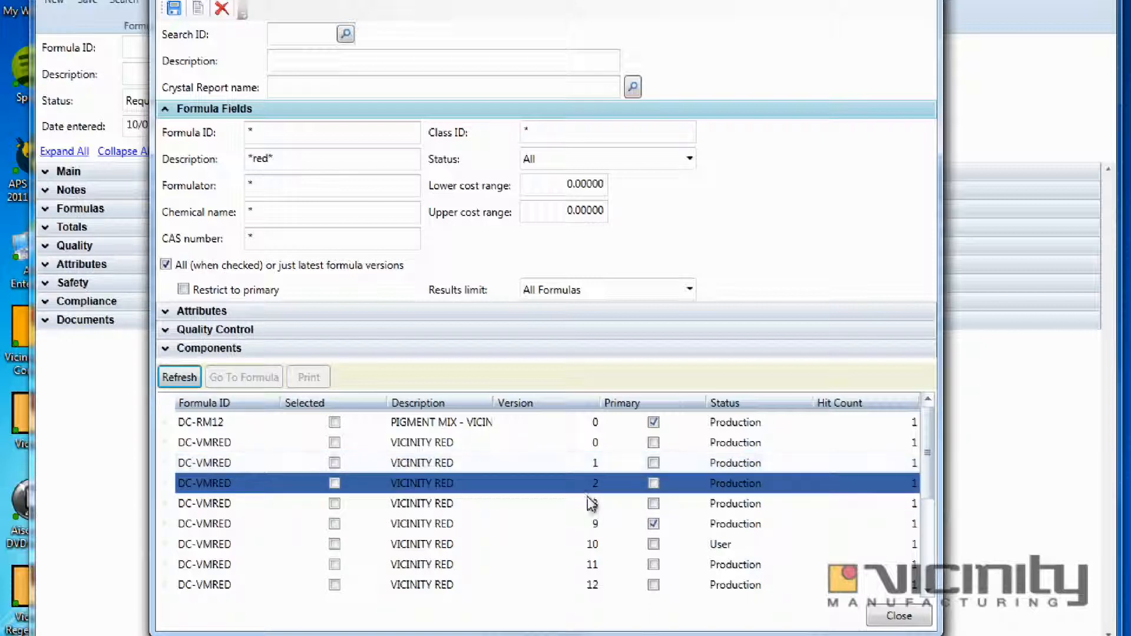
left_click(589, 525)
left_click(586, 537)
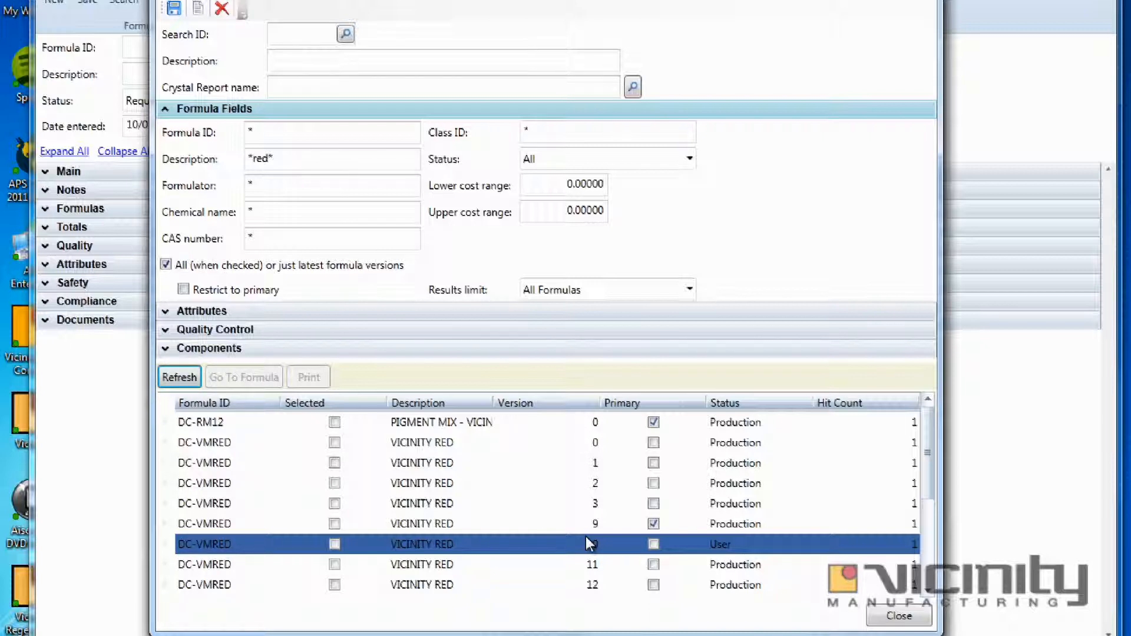
key("Up")
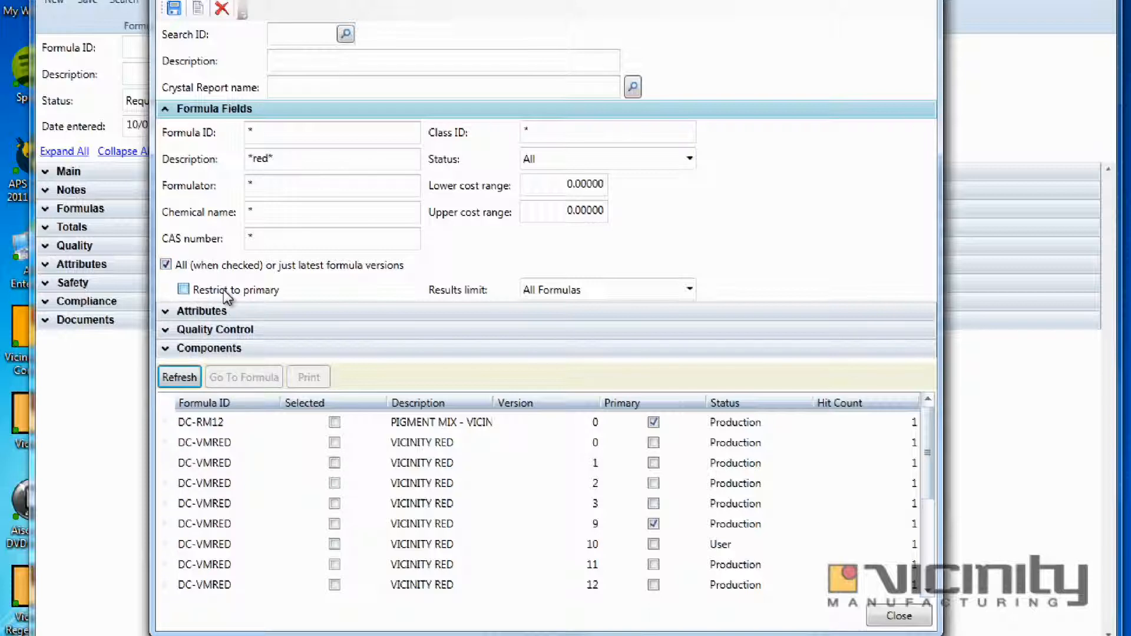
- Restrict the all-versions search to primary formulas, rerun it, and examine the primary version of DC-VMRED
left_click(183, 290)
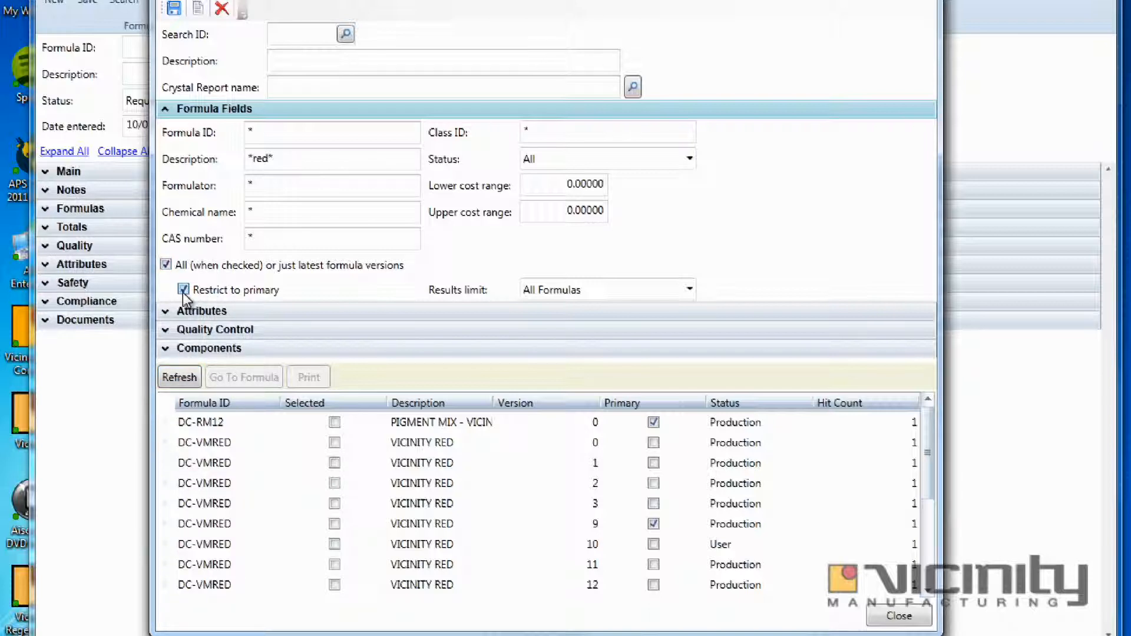
left_click(180, 377)
left_click(386, 463)
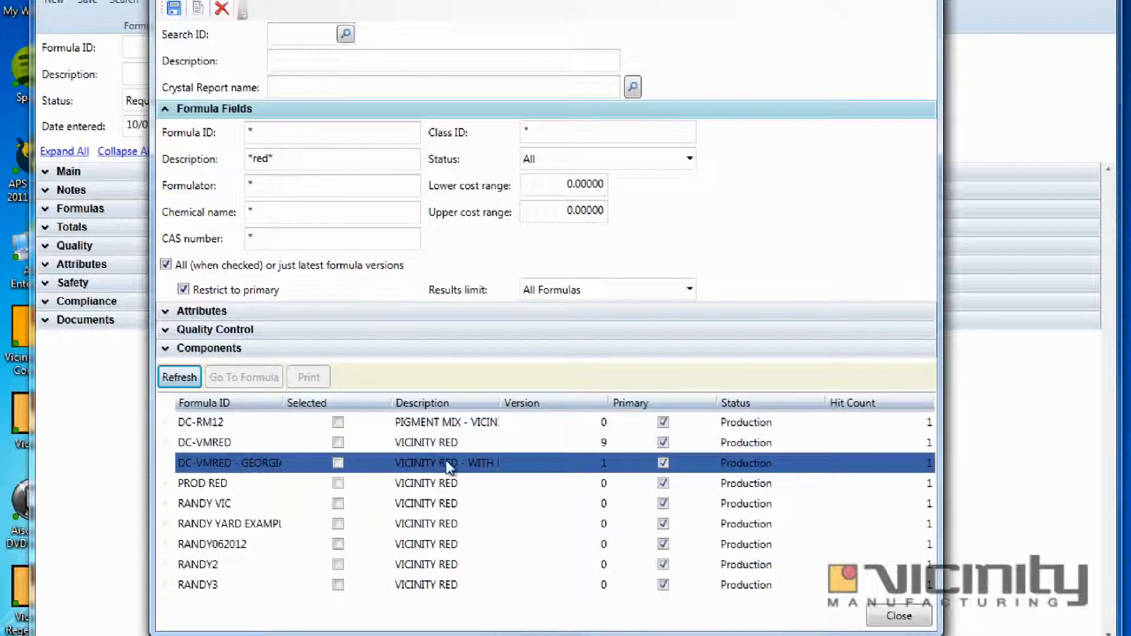
left_click(450, 445)
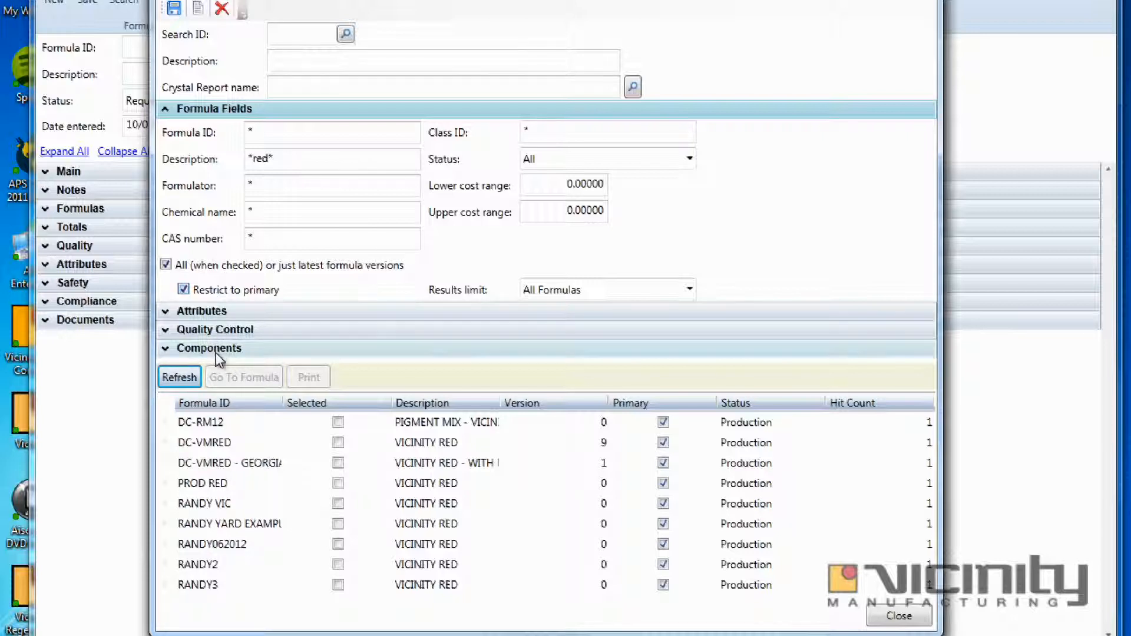
- Select the four consecutive search results from DC-VMRED through the formula directly below PROD RED
left_click(337, 425)
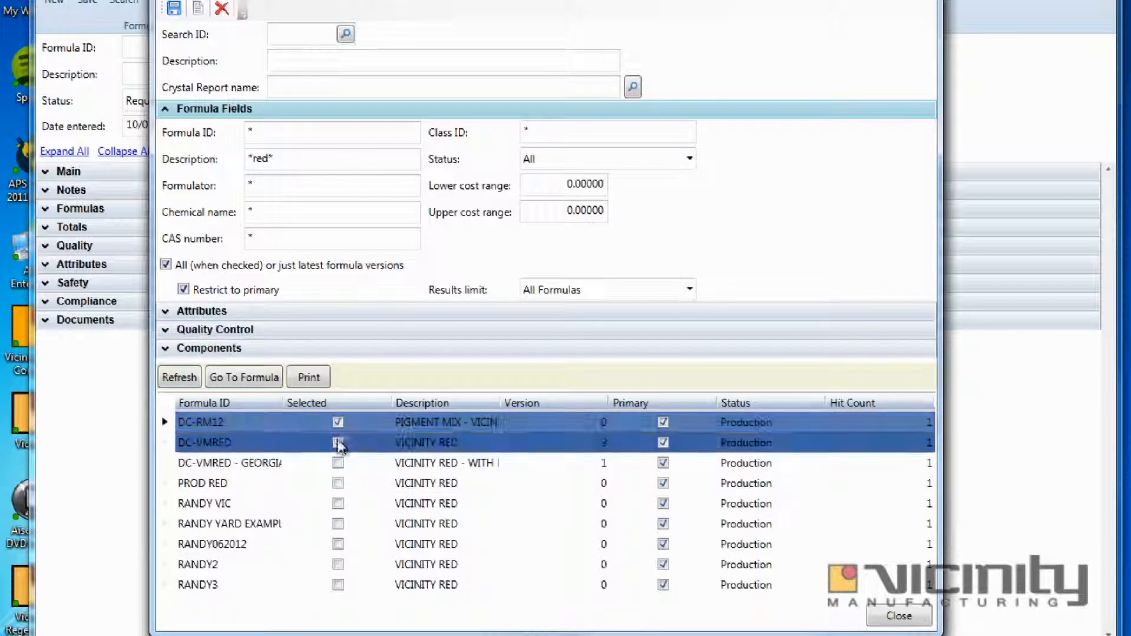
left_click(337, 442)
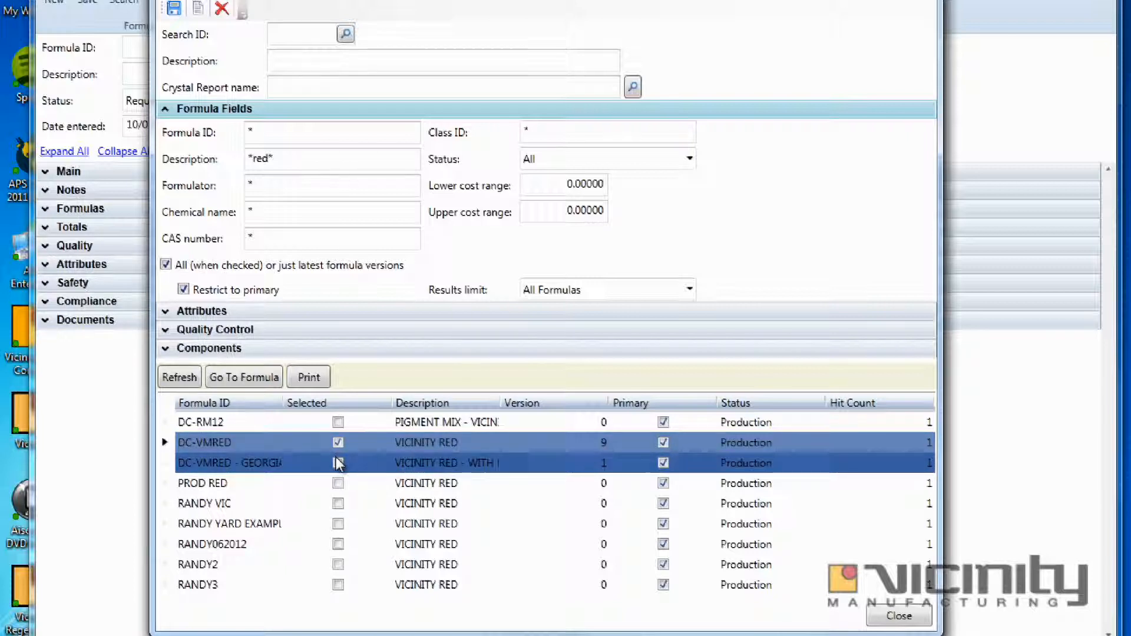
left_click(338, 464)
left_click(338, 483)
left_click(338, 504)
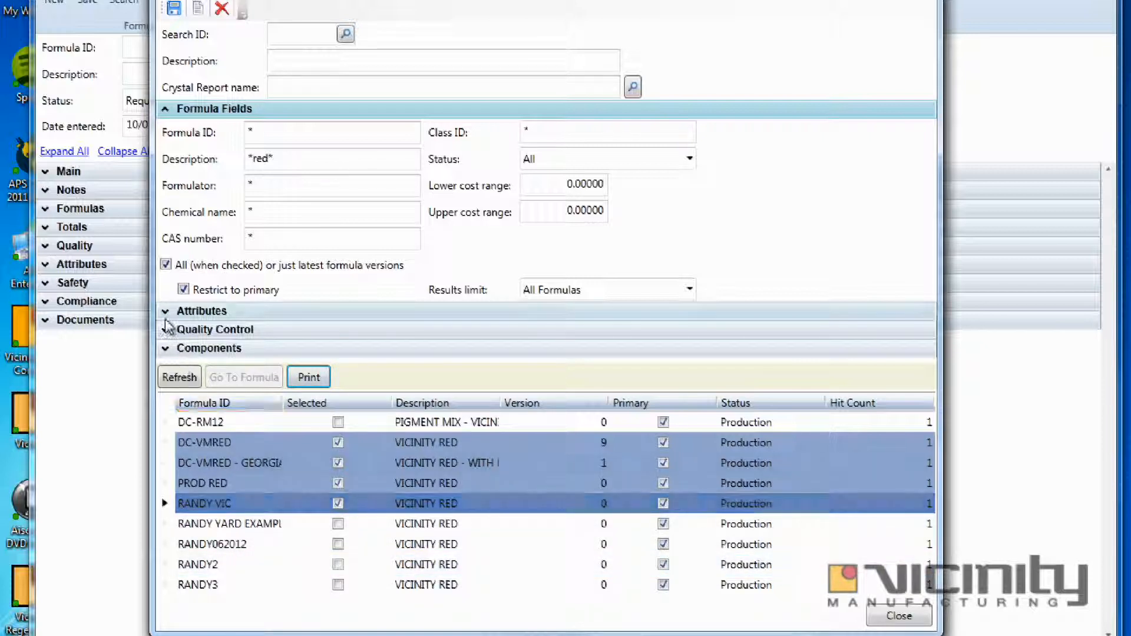
- Expand the Attributes search criteria to examine them, and close the formula search
left_click(203, 311)
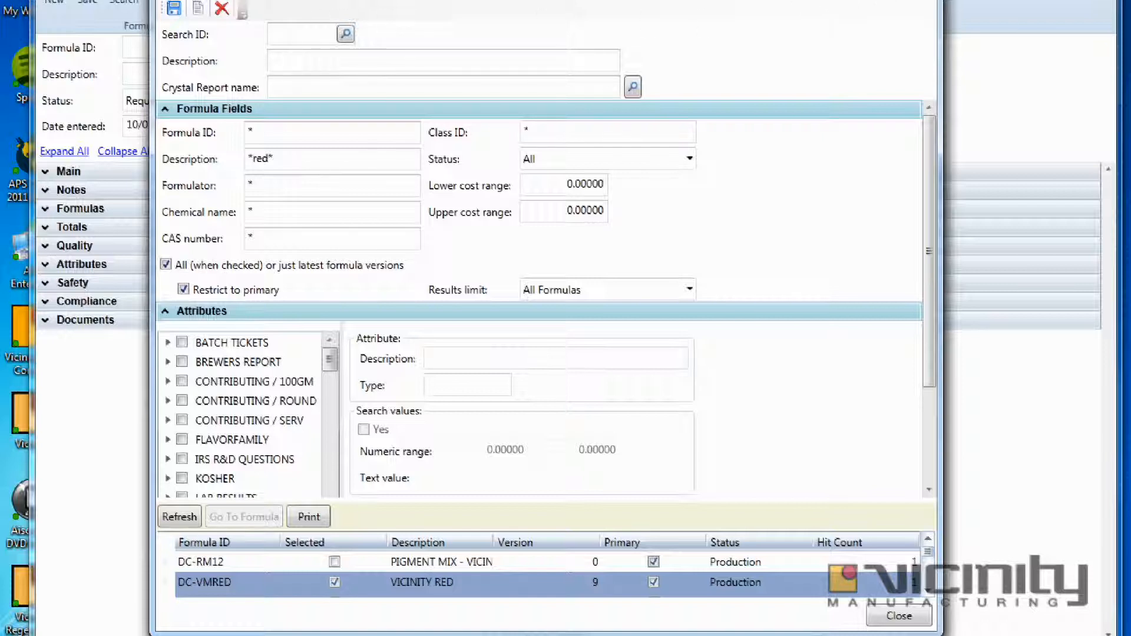
key("Escape")
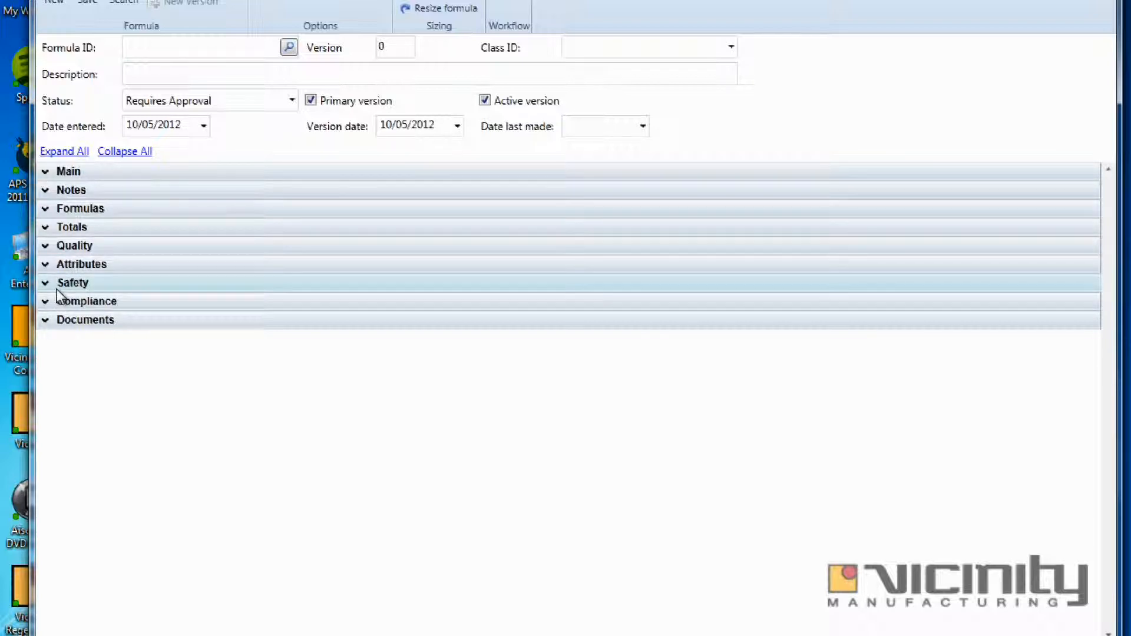
- Load formula DC-VMRED into the formula entry window
left_click(167, 47)
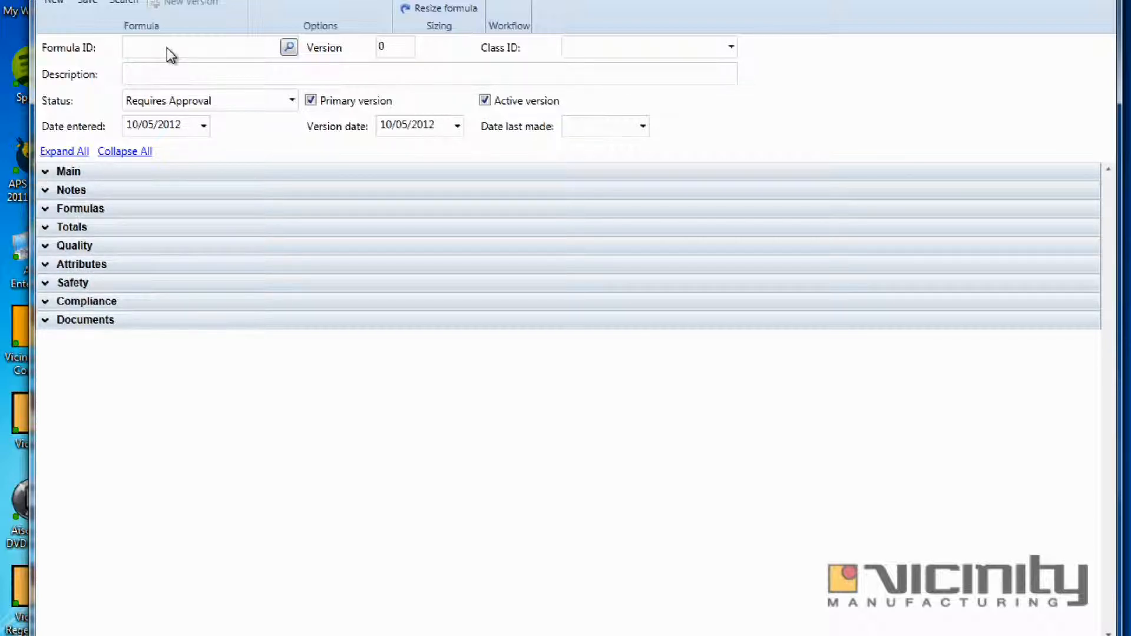
type("DC-VMRED")
key("Return")
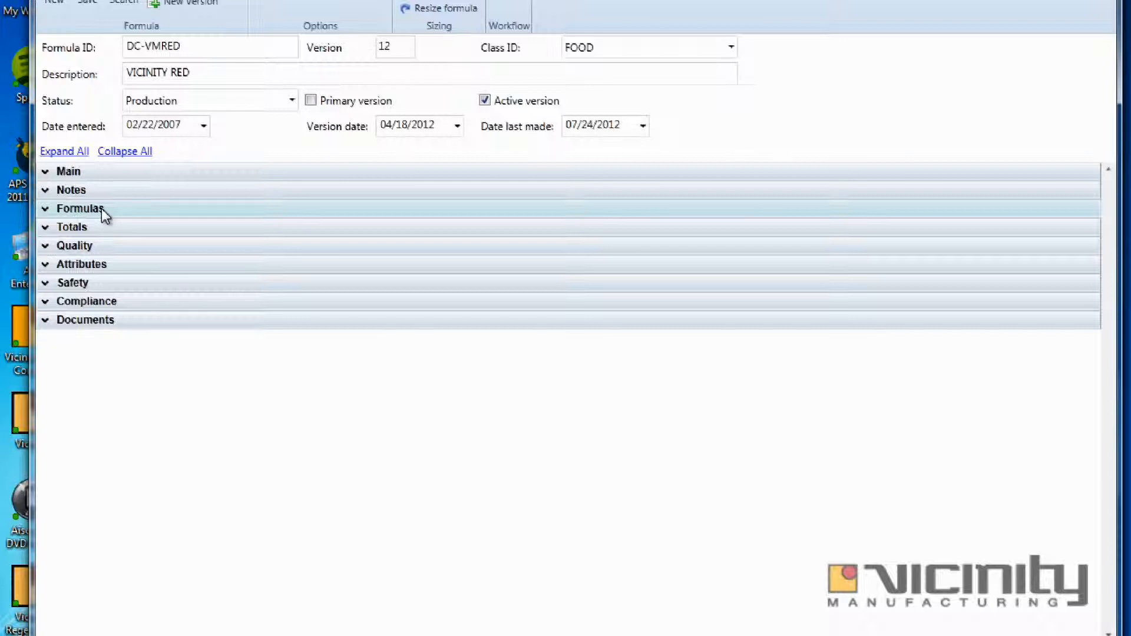
- Expand the Quality section and examine the QC tests defined for PRE-MIX #1 and PRE-MIX #2
left_click(47, 246)
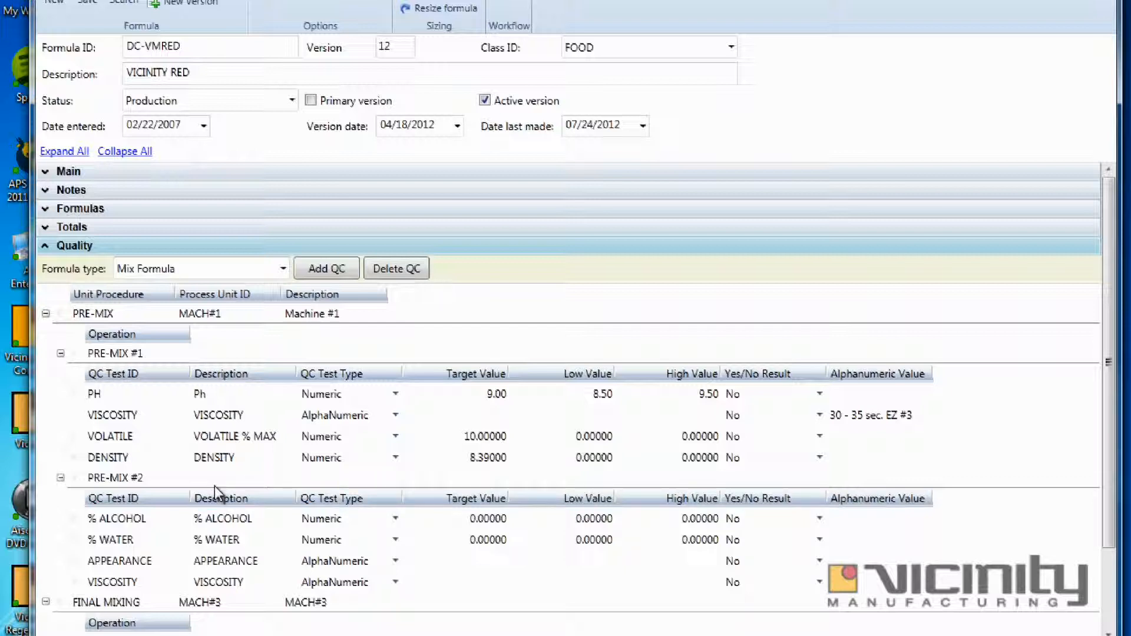
left_click(210, 415)
left_click(208, 540)
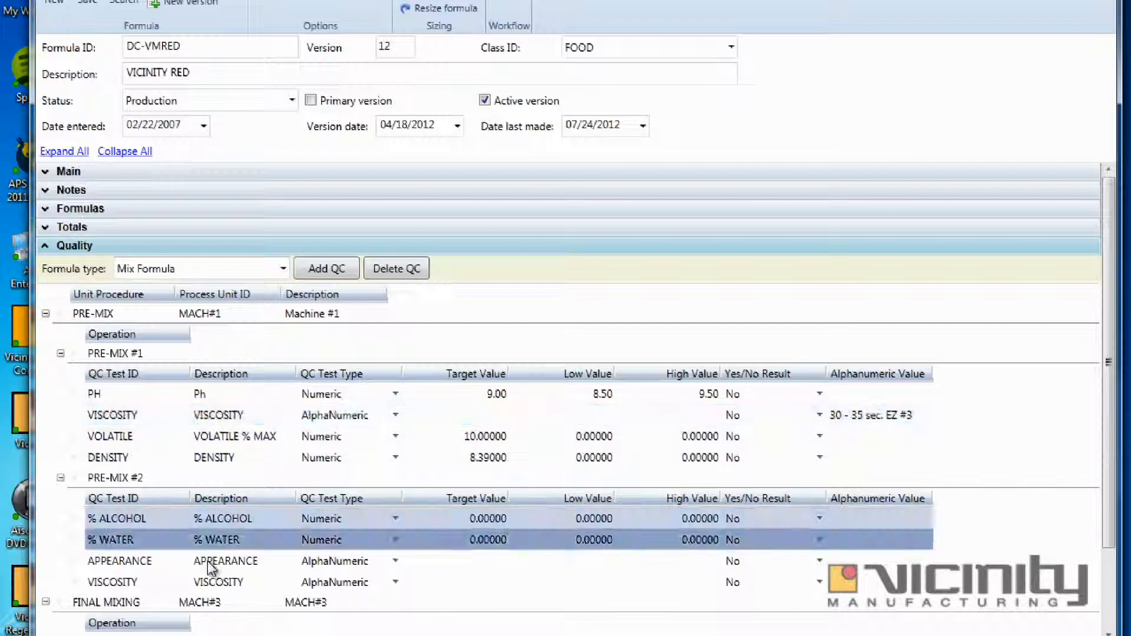
left_click(207, 561)
left_click(207, 415)
left_click(128, 387)
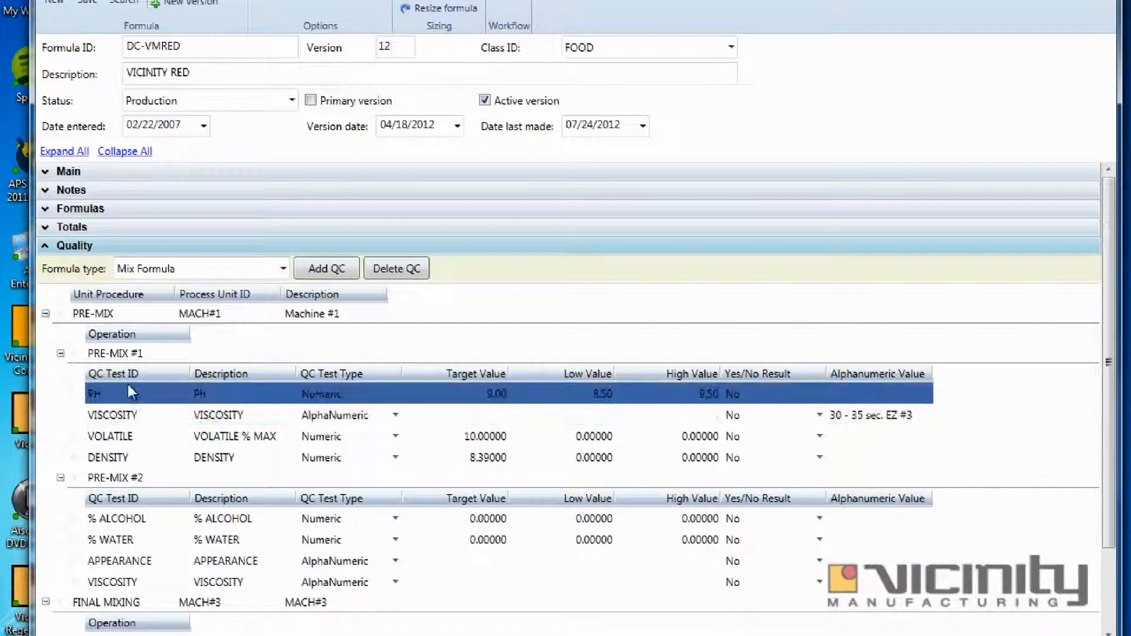
- Collapse both PRE-MIX operations, and expand each again to examine its own QC tests
left_click(60, 354)
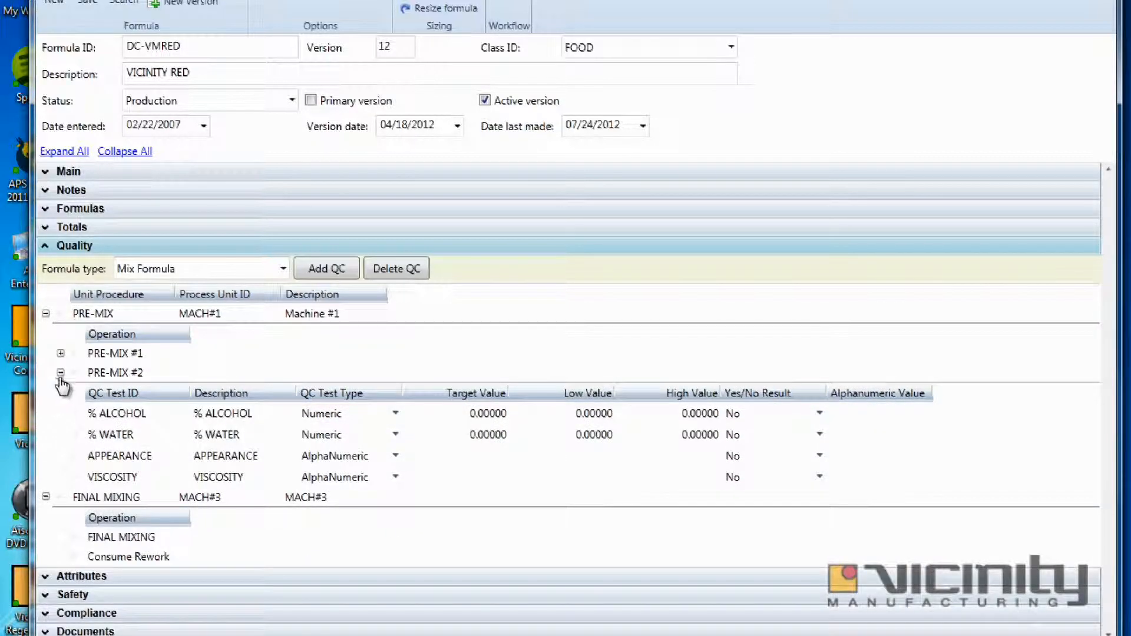
left_click(60, 372)
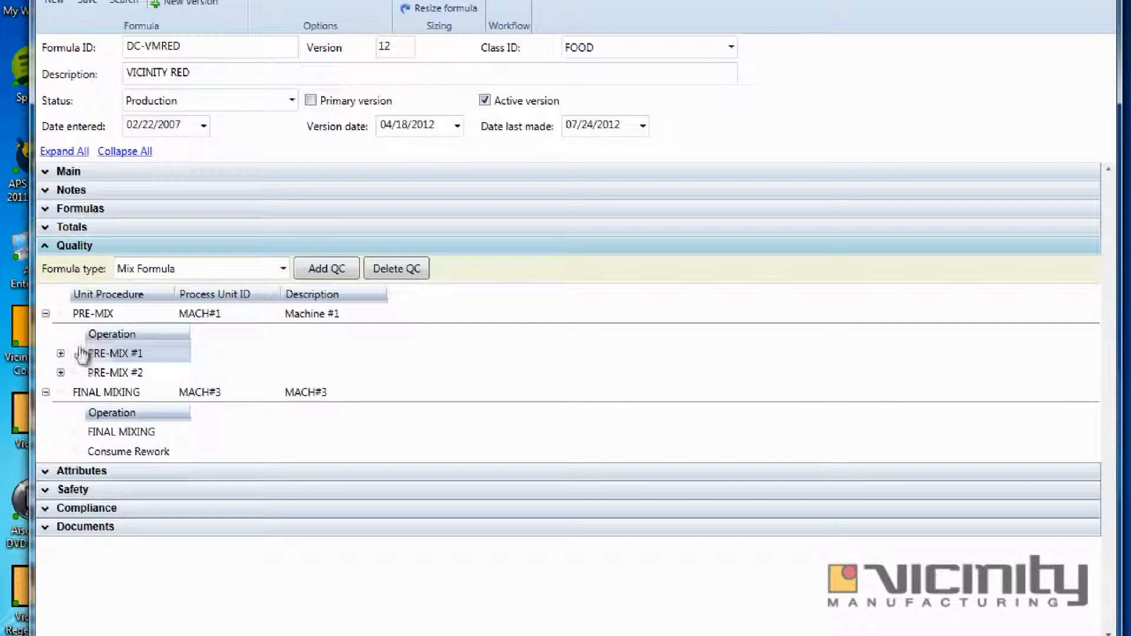
left_click(60, 353)
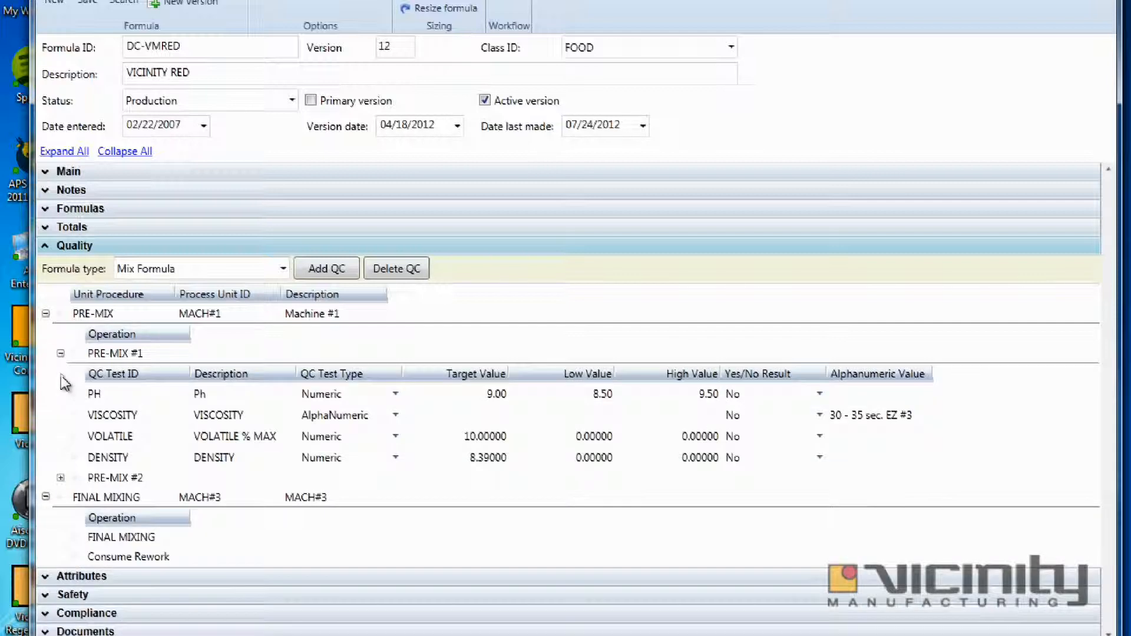
left_click(110, 460)
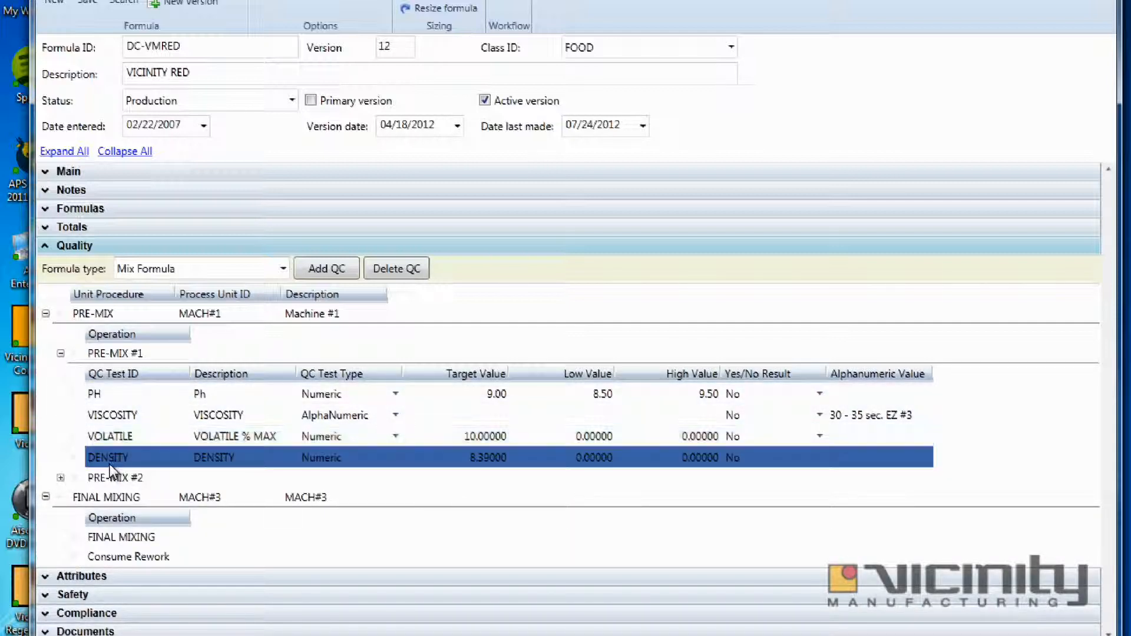
left_click(61, 478)
left_click(146, 560)
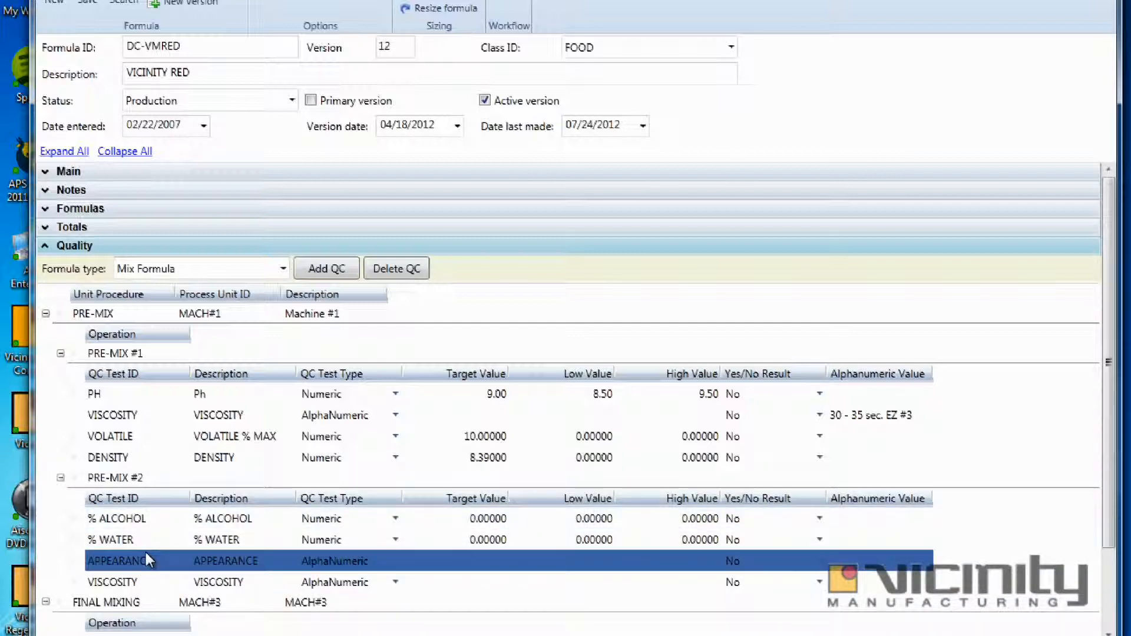
- Collapse both operations, the PRE-MIX unit procedure and the whole Quality section
left_click(60, 354)
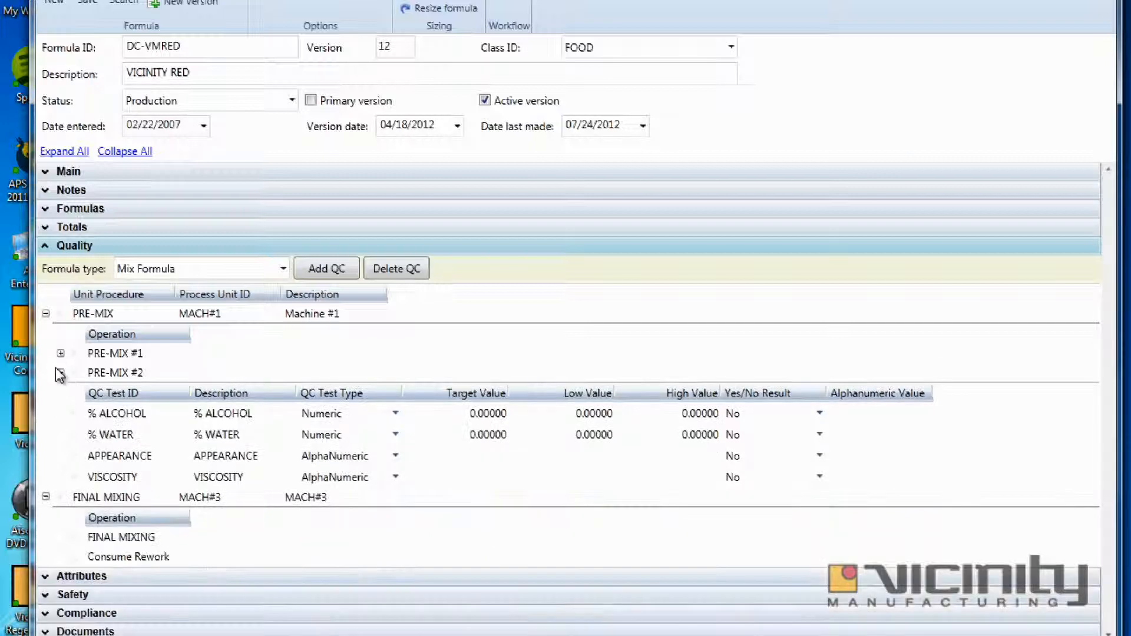
left_click(60, 373)
left_click(45, 314)
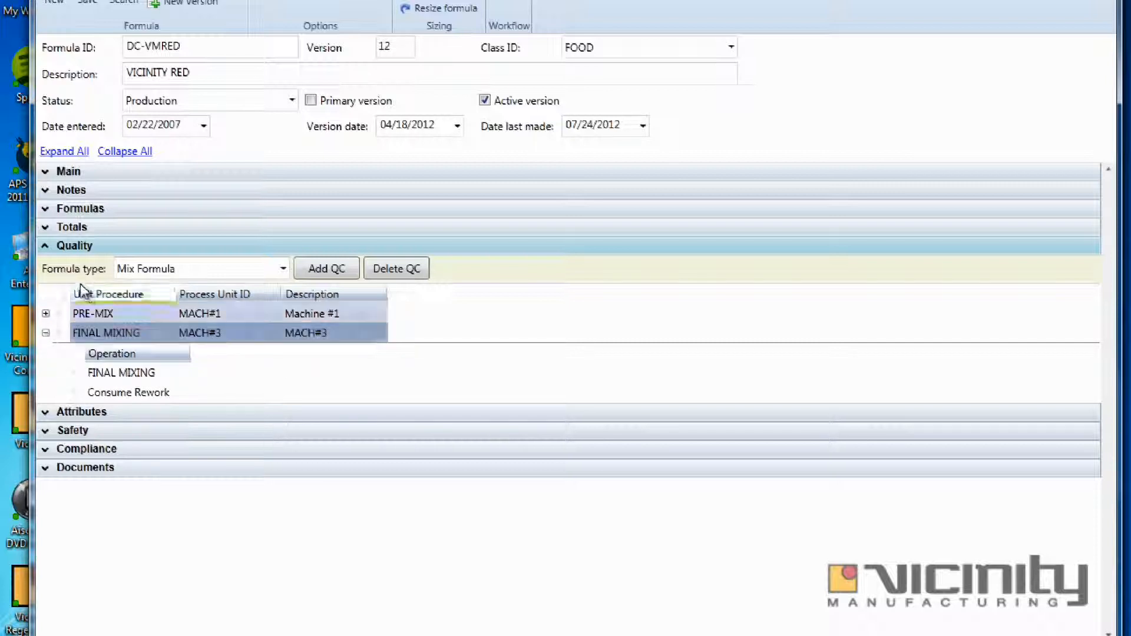
left_click(50, 246)
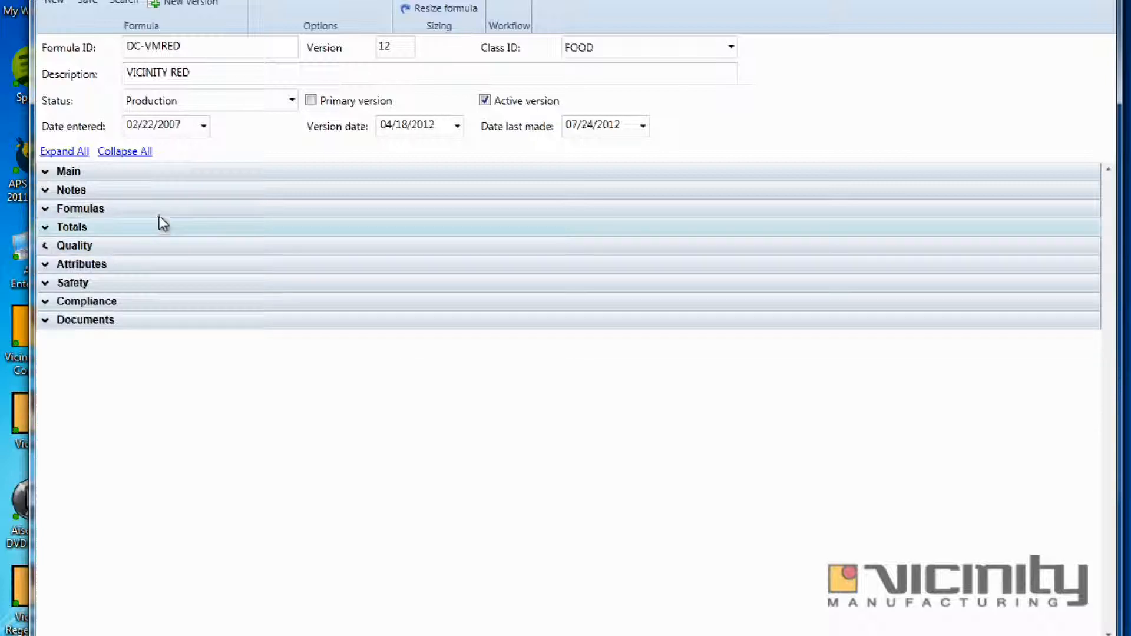
- Examine the status options available for the formula and keep Production selected
left_click(207, 104)
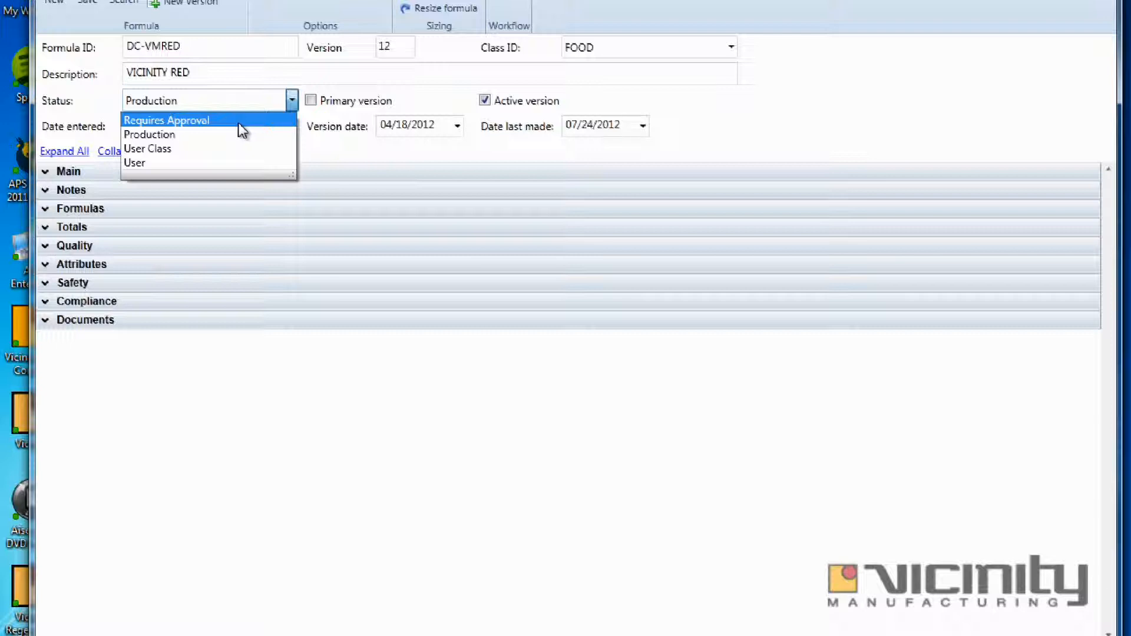
left_click(235, 137)
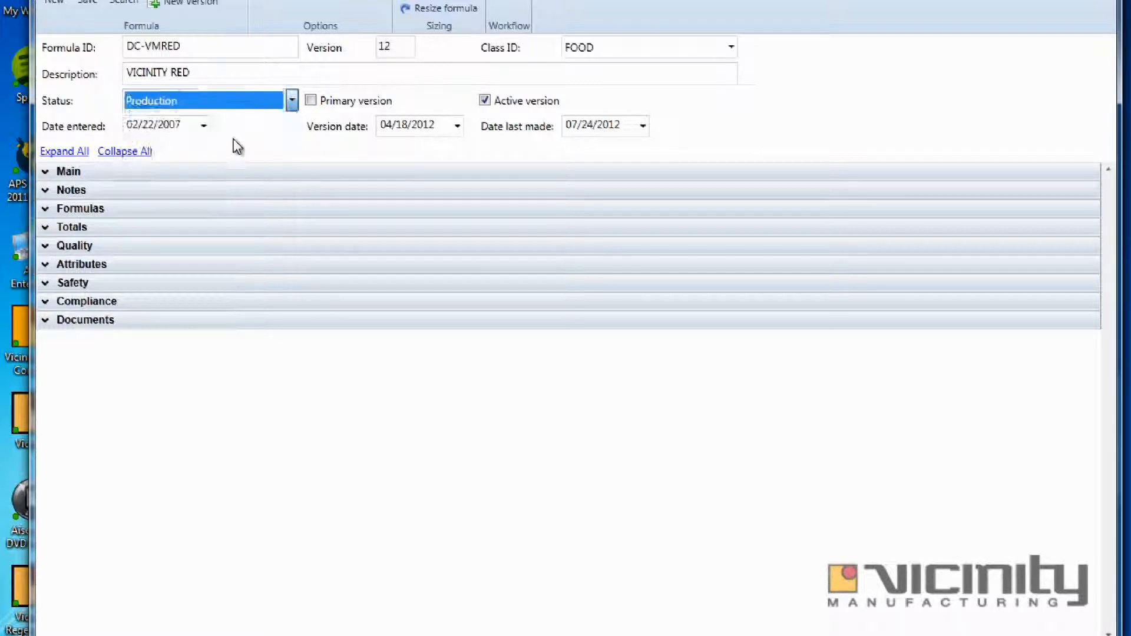